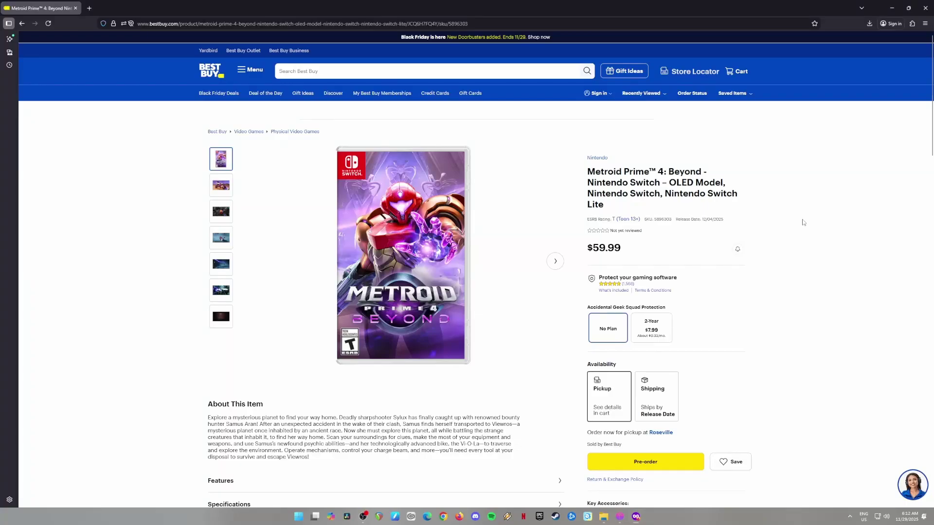
Examine the Metroid Prime 4: Beyond product page, covering its title, price, gallery images and further details
{"action": "left_click_drag", "start_coordinate": [586, 172], "coordinate": [609, 170]}
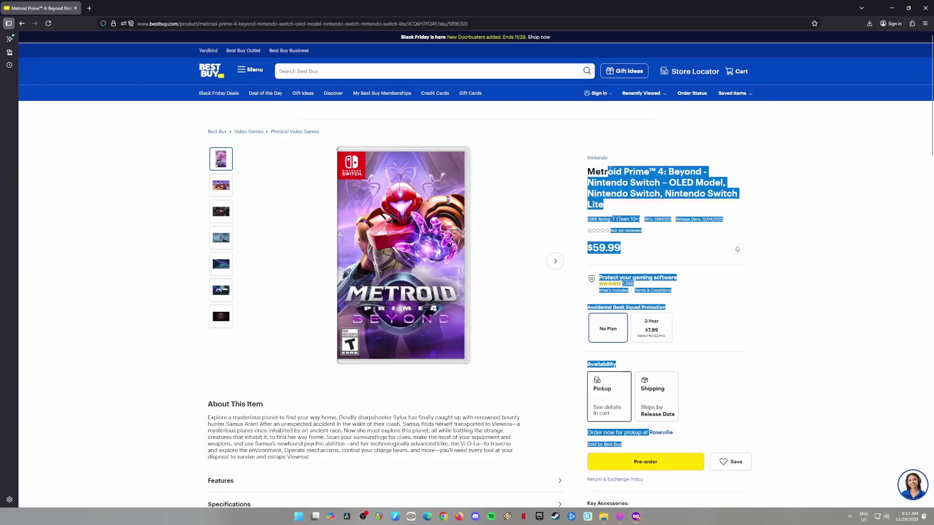
{"action": "left_click_drag", "start_coordinate": [607, 204], "coordinate": [588, 171]}
{"action": "left_click_drag", "start_coordinate": [629, 250], "coordinate": [587, 248]}
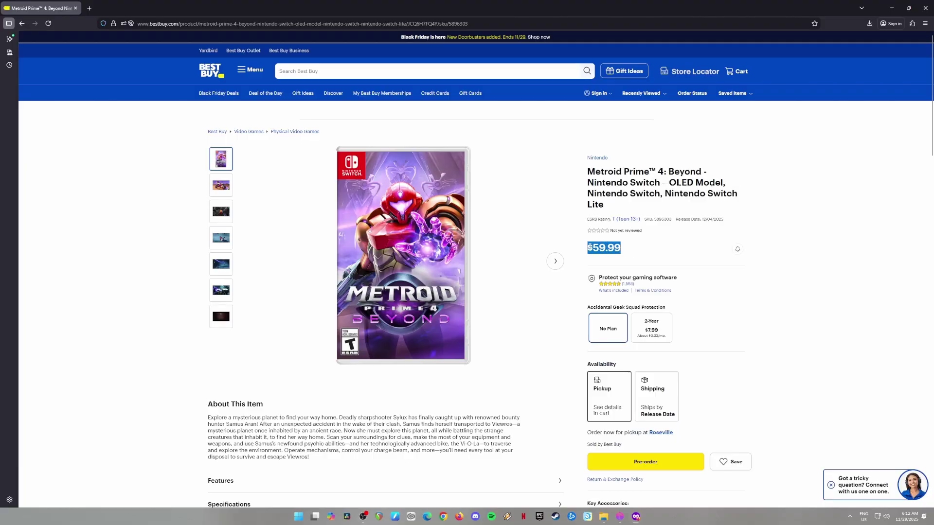
{"action": "left_click", "coordinate": [230, 193]}
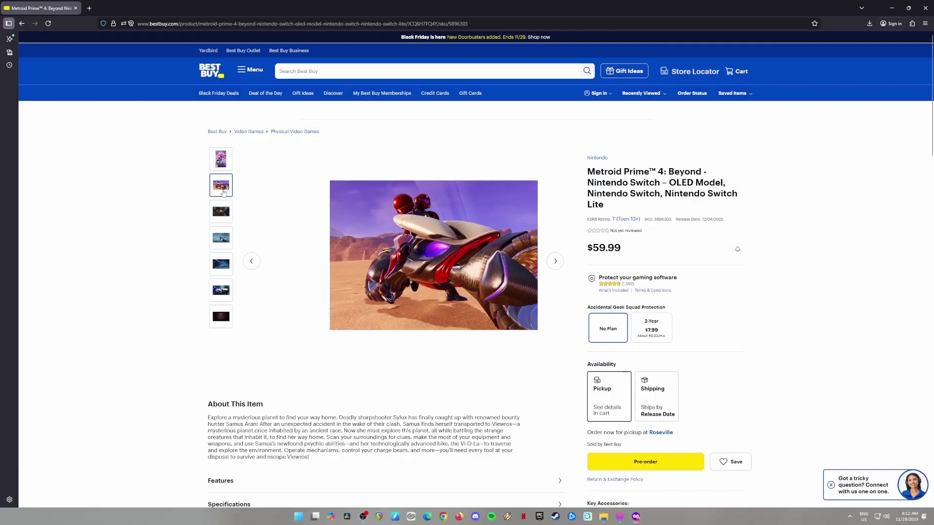
{"action": "left_click", "coordinate": [226, 214]}
{"action": "left_click", "coordinate": [228, 238]}
{"action": "left_click", "coordinate": [221, 264]}
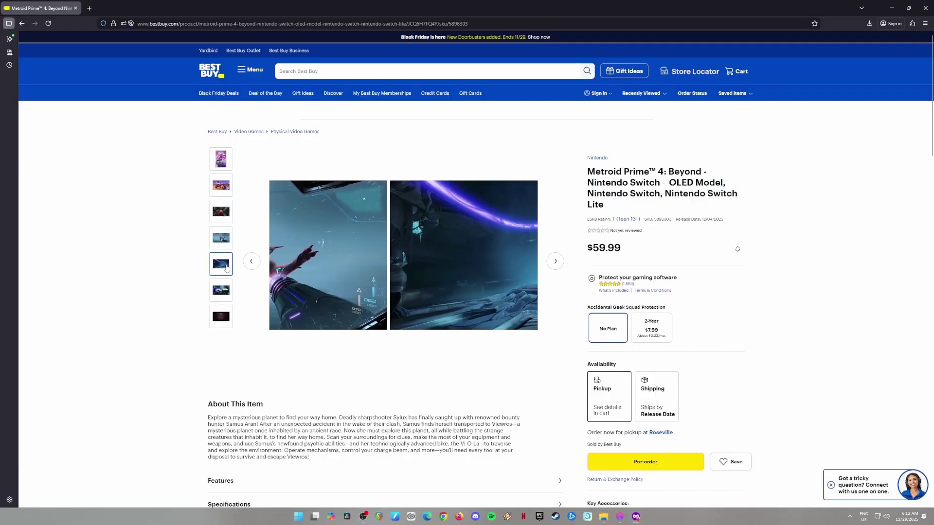
{"action": "left_click", "coordinate": [221, 290]}
{"action": "left_click", "coordinate": [219, 320]}
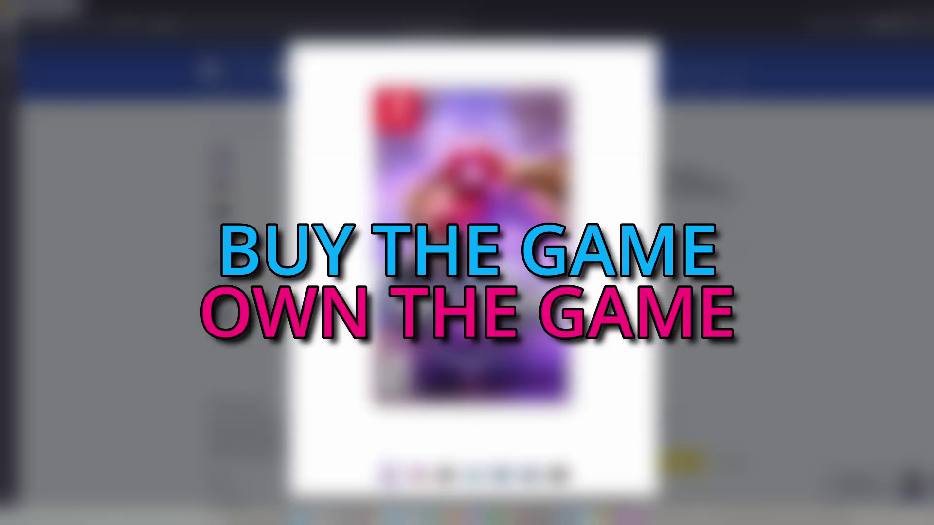
{"action": "key", "text": "Escape"}
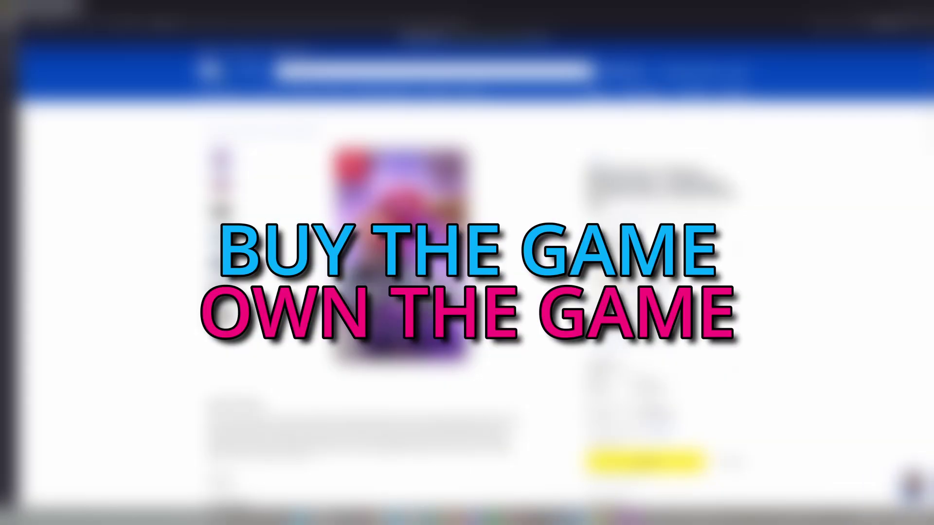
{"action": "scroll", "coordinate": [467, 292], "scroll_direction": "down", "scroll_amount": 2}
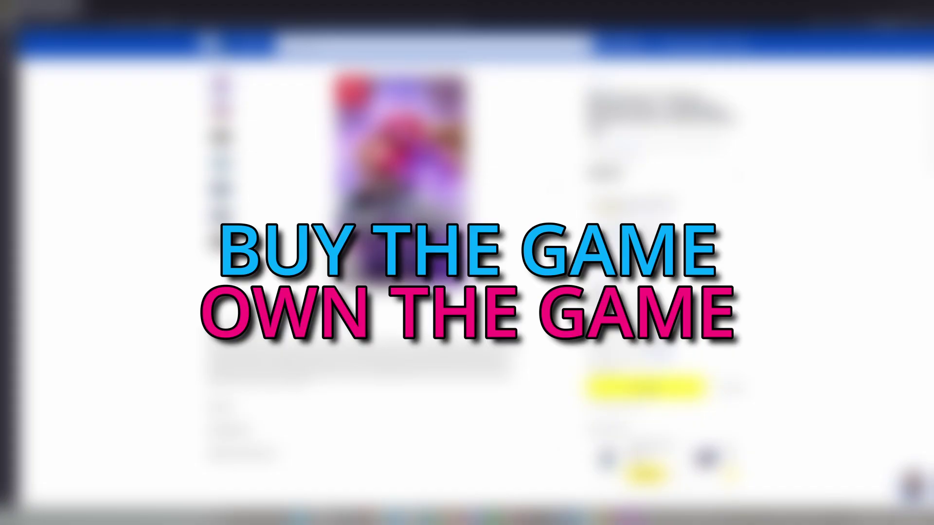
{"action": "scroll", "coordinate": [467, 291], "scroll_direction": "down", "scroll_amount": 8}
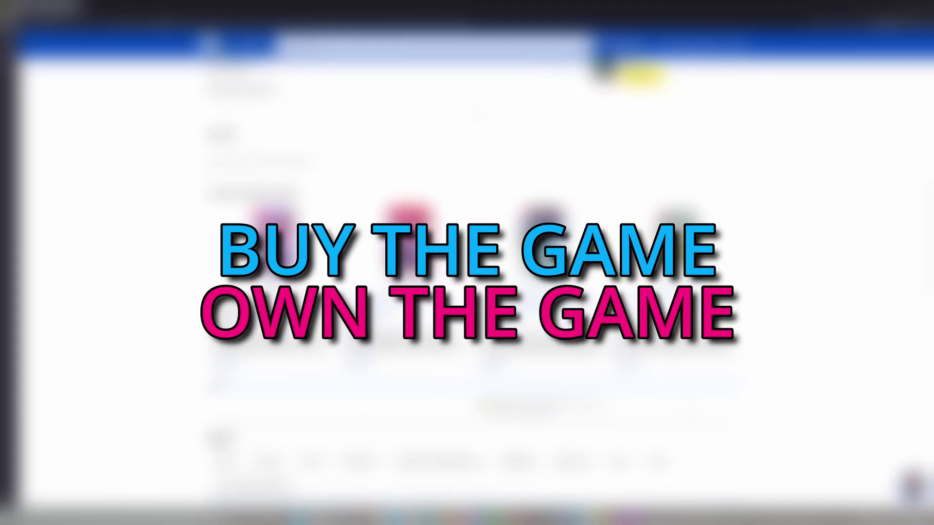
{"action": "scroll", "coordinate": [467, 291], "scroll_direction": "up", "scroll_amount": 6}
{"action": "scroll", "coordinate": [467, 292], "scroll_direction": "up", "scroll_amount": 5}
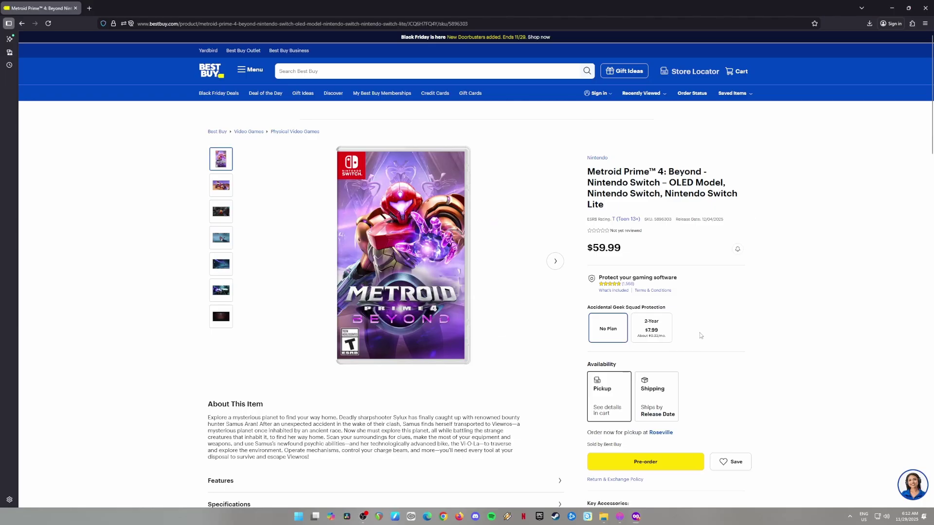
Open the Firefox Downloads folder in File Explorer and review the Eden archive, firmware, keys and Metroid Prime 4 game files
{"action": "left_click", "coordinate": [604, 519]}
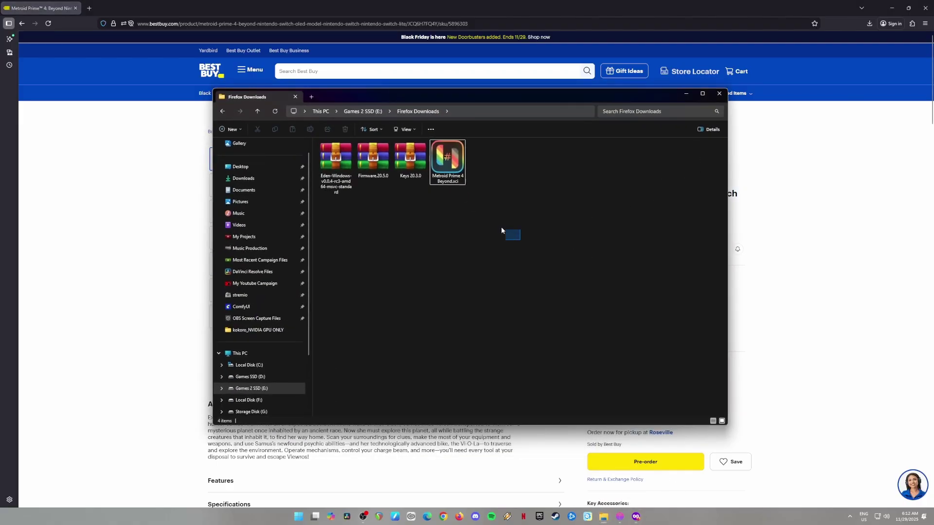
{"action": "left_click_drag", "start_coordinate": [501, 230], "coordinate": [329, 140]}
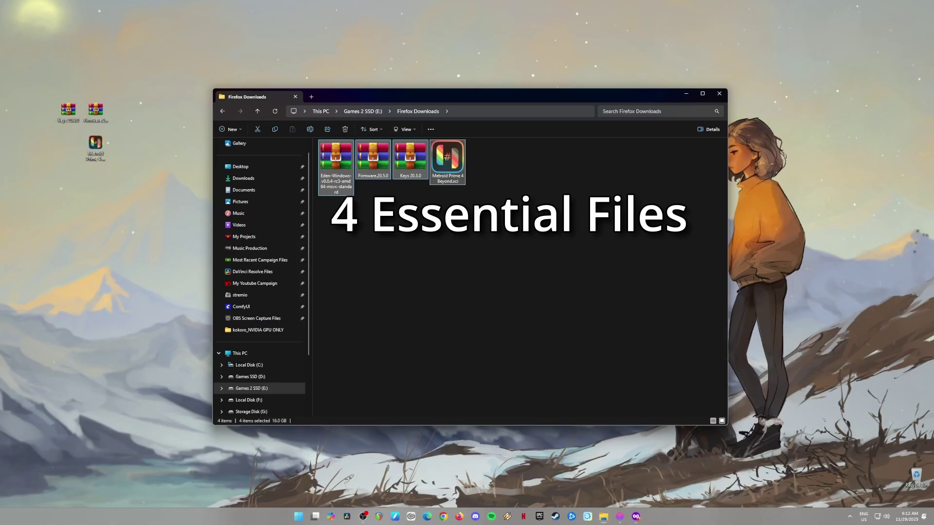
{"action": "left_click", "coordinate": [325, 163]}
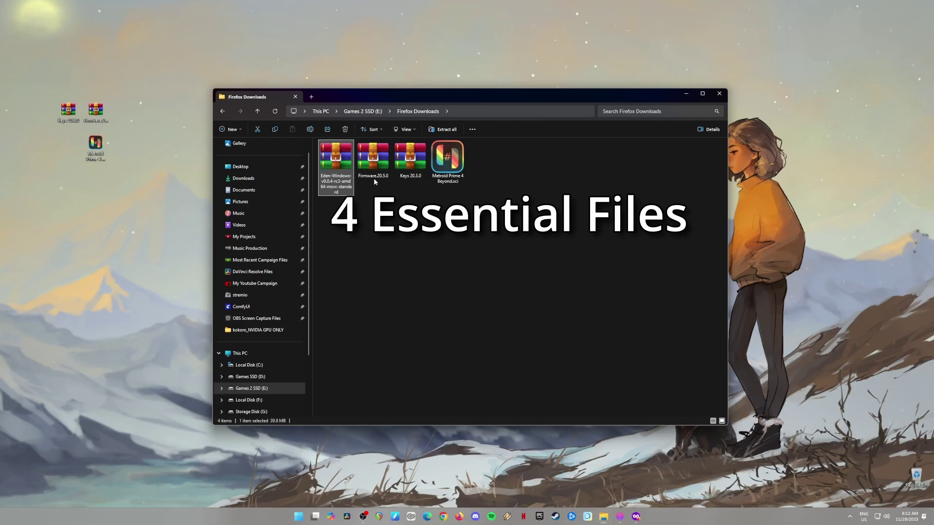
{"action": "left_click", "coordinate": [371, 163]}
{"action": "left_click", "coordinate": [407, 163]}
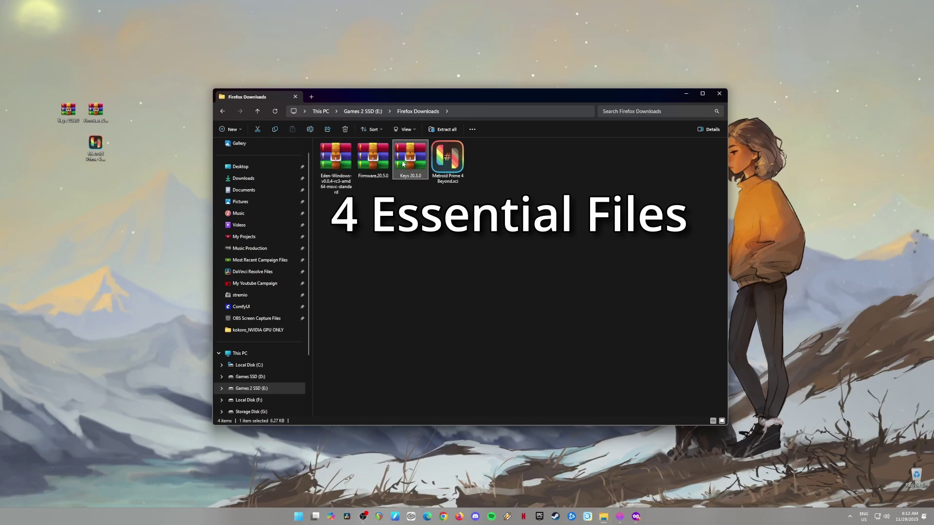
{"action": "left_click", "coordinate": [445, 170]}
{"action": "left_click_drag", "start_coordinate": [485, 229], "coordinate": [371, 210]}
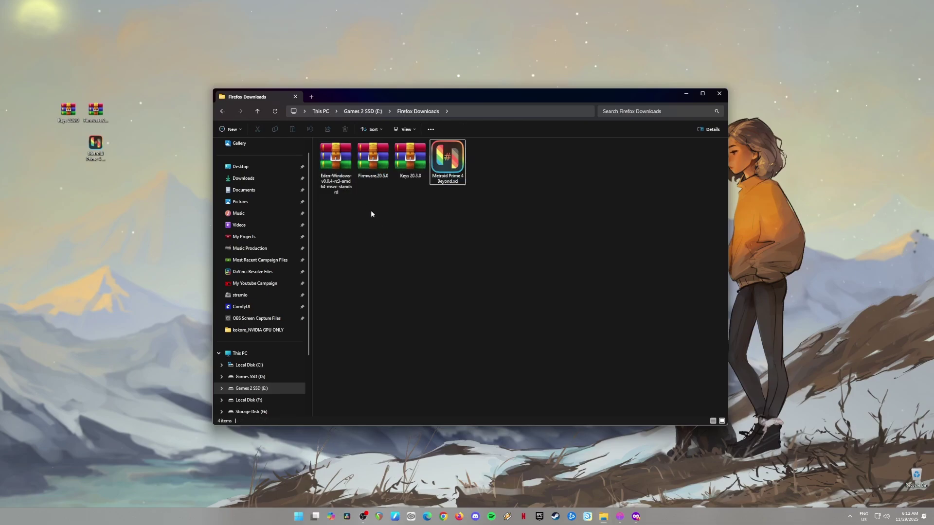
{"action": "left_click", "coordinate": [327, 163]}
{"action": "left_click", "coordinate": [377, 162]}
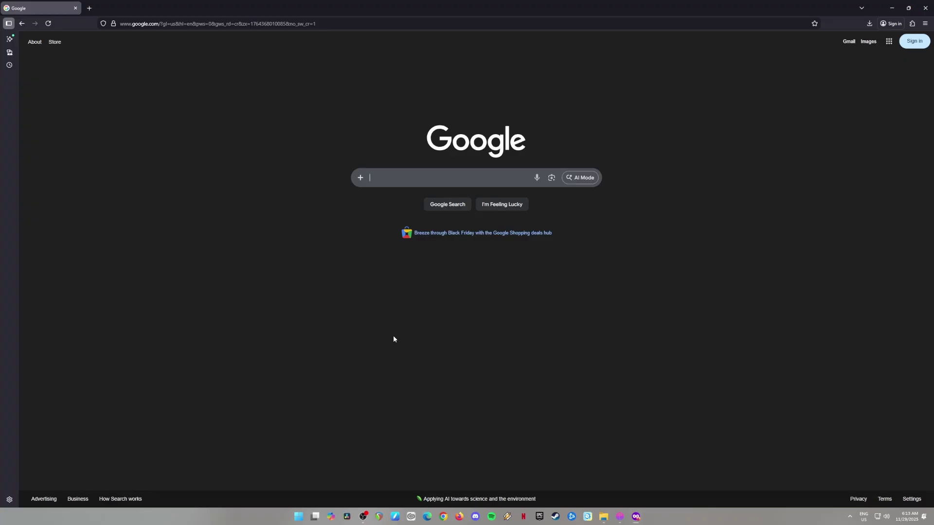
Search Google for "eden emulator" and open the official eden-emu.dev website from the results
{"action": "left_click", "coordinate": [413, 177]}
{"action": "type", "text": "eden"}
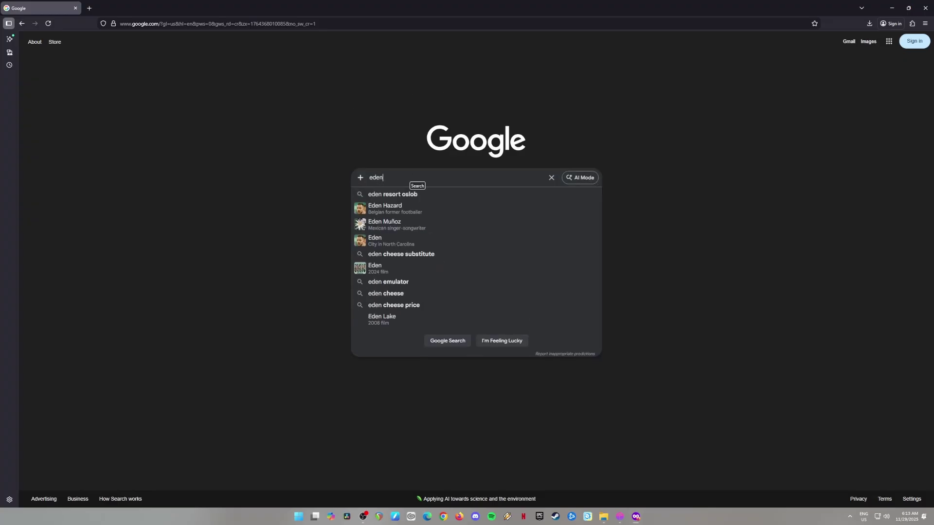
{"action": "type", "text": " emulator"}
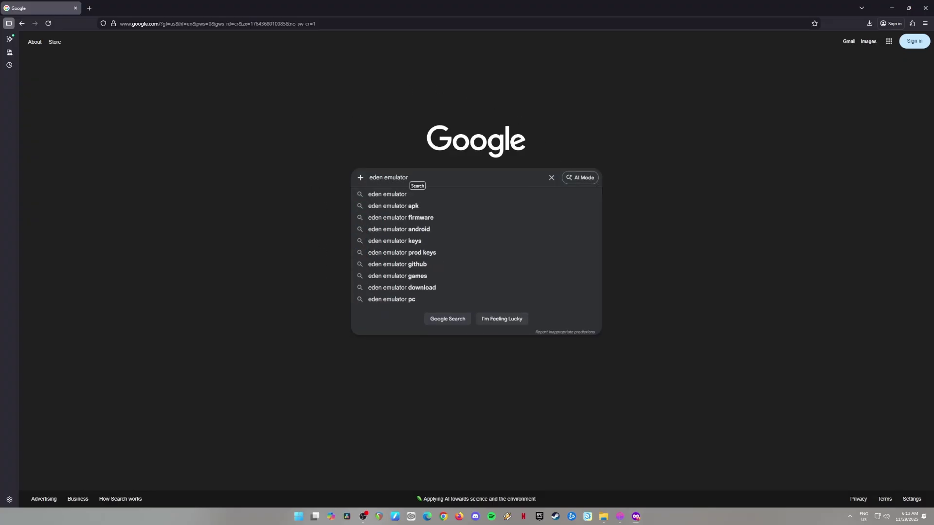
{"action": "key", "text": "Return"}
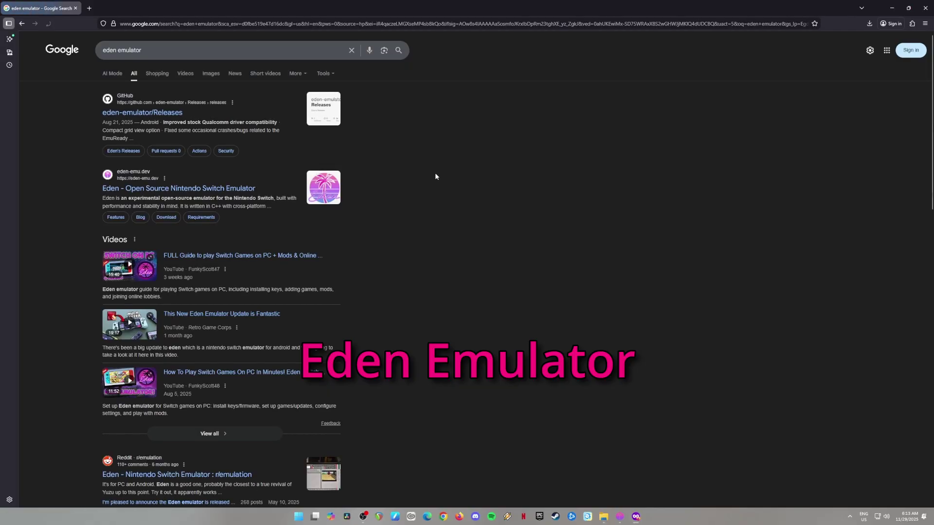
{"action": "left_click", "coordinate": [163, 192]}
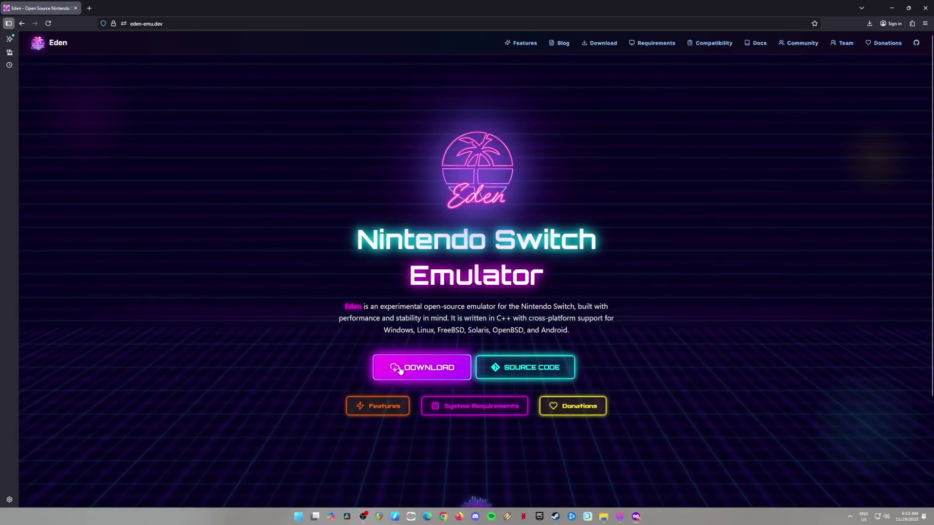
Open the Windows release page from Eden's download page and get Eden-Windows-v0.0.4-rc3-amd64-msvc-standard.zip
{"action": "left_click", "coordinate": [415, 368]}
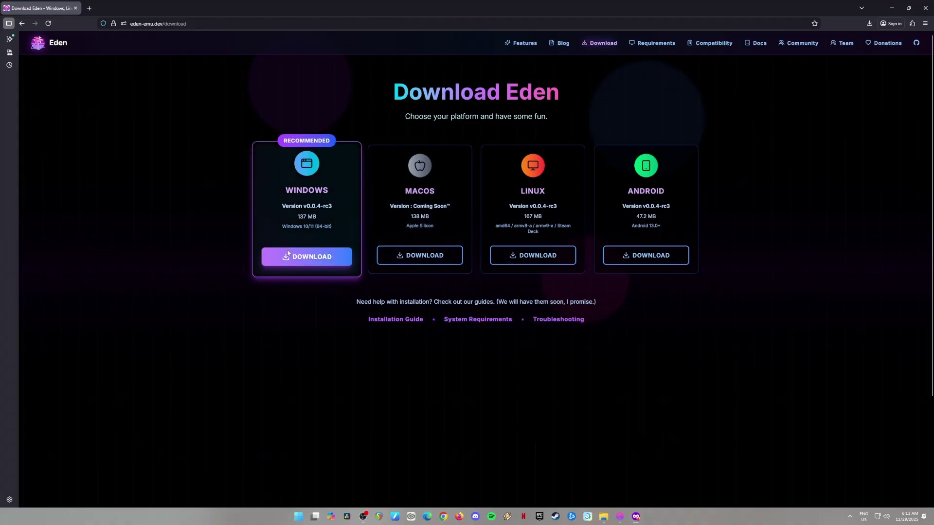
{"action": "left_click", "coordinate": [306, 257]}
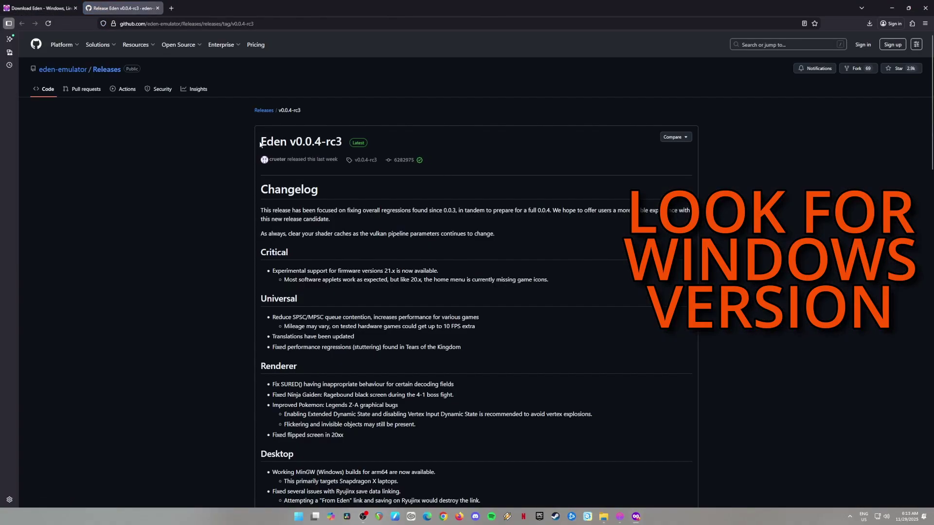
{"action": "left_click_drag", "start_coordinate": [260, 144], "coordinate": [342, 143]}
{"action": "scroll", "coordinate": [334, 330], "scroll_direction": "down", "scroll_amount": 20}
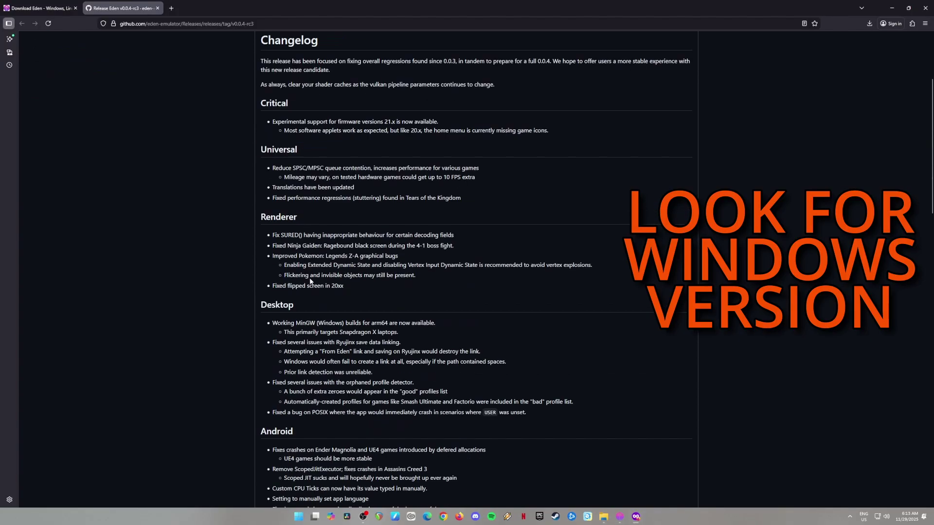
{"action": "scroll", "coordinate": [340, 334], "scroll_direction": "down", "scroll_amount": 10}
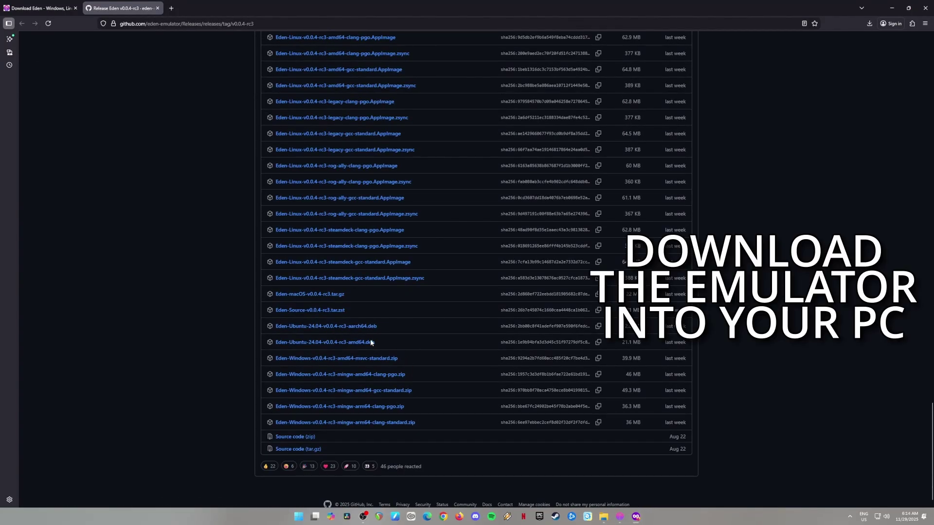
{"action": "left_click_drag", "start_coordinate": [406, 360], "coordinate": [279, 358]}
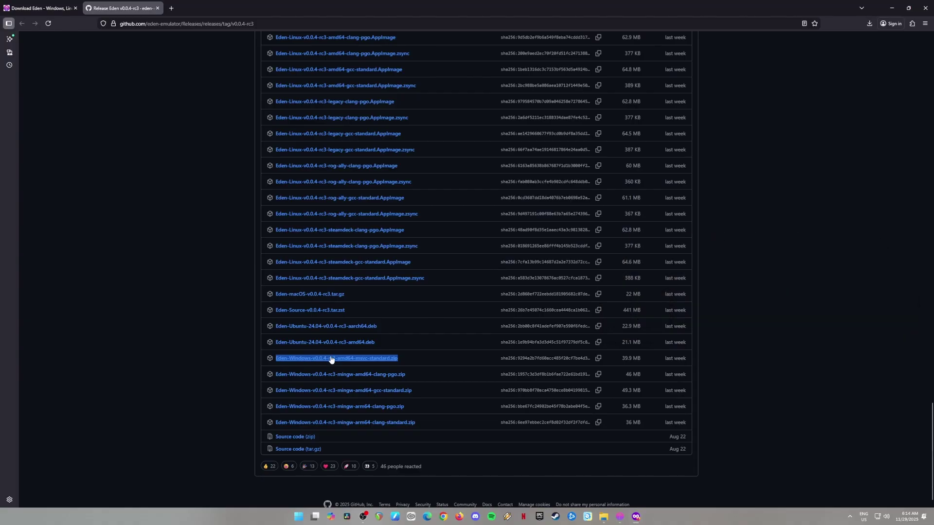
{"action": "left_click_drag", "start_coordinate": [401, 360], "coordinate": [276, 358]}
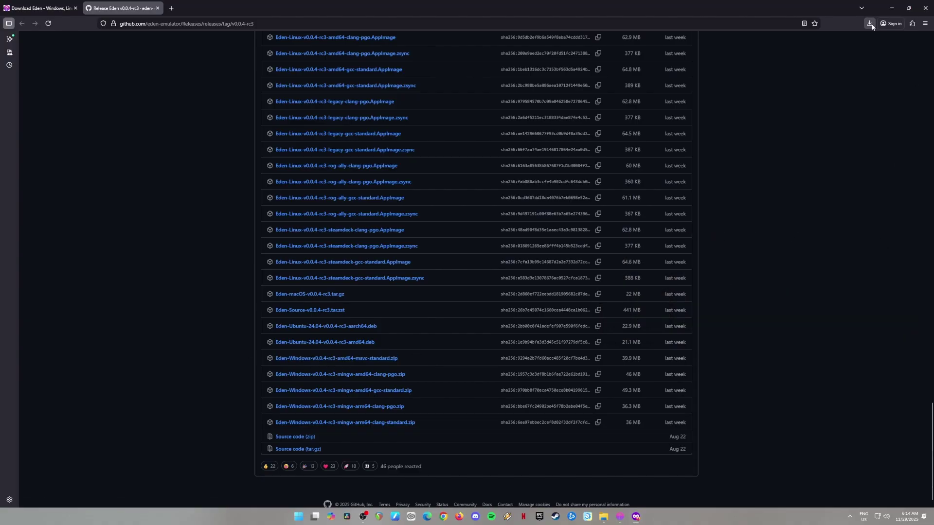
Show the downloaded archive in the Firefox Downloads folder and create a new folder there named Eden Emulator
{"action": "left_click", "coordinate": [869, 23]}
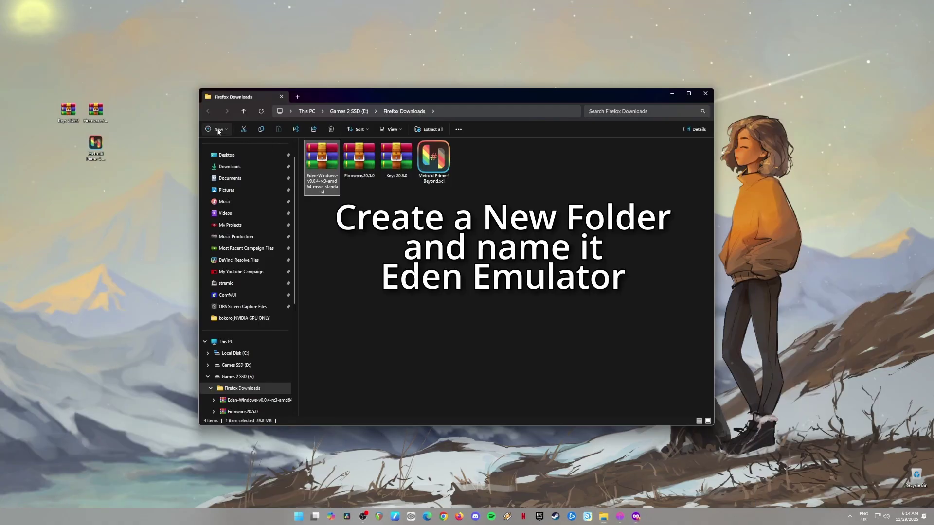
{"action": "key", "text": "ctrl+shift+n"}
{"action": "type", "text": "Eden Emulator"}
{"action": "key", "text": "Return"}
Extract all contents of the Eden Windows archive into the Eden Emulator folder
{"action": "double_click", "coordinate": [359, 157]}
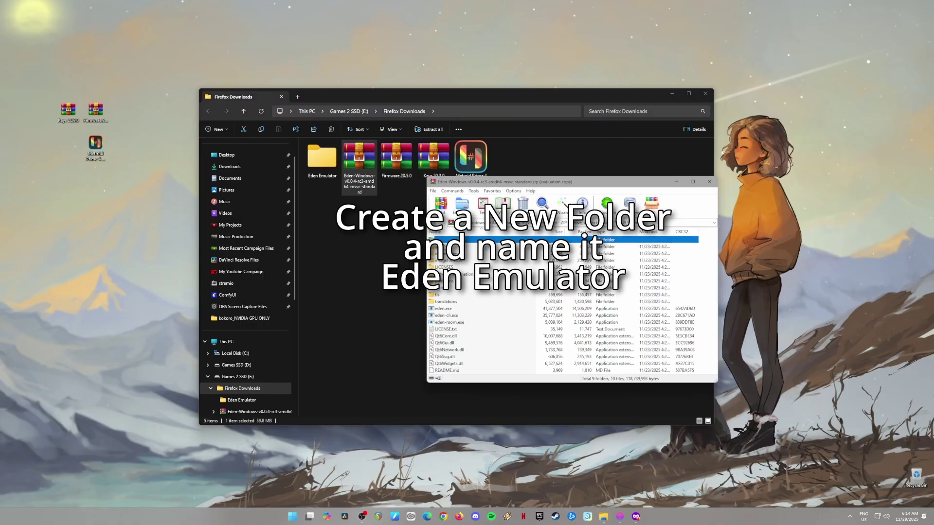
{"action": "key", "text": "ctrl+a"}
{"action": "left_click_drag", "start_coordinate": [508, 264], "coordinate": [321, 159]}
{"action": "left_click_drag", "start_coordinate": [321, 160], "coordinate": [321, 160]}
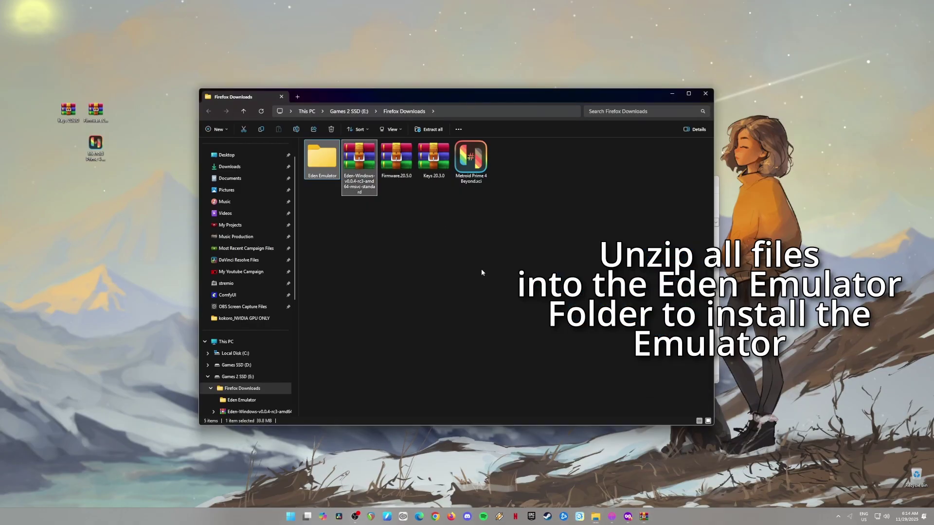
Open the Eden Emulator folder and run the eden application
{"action": "left_click", "coordinate": [328, 165]}
{"action": "double_click", "coordinate": [323, 158]}
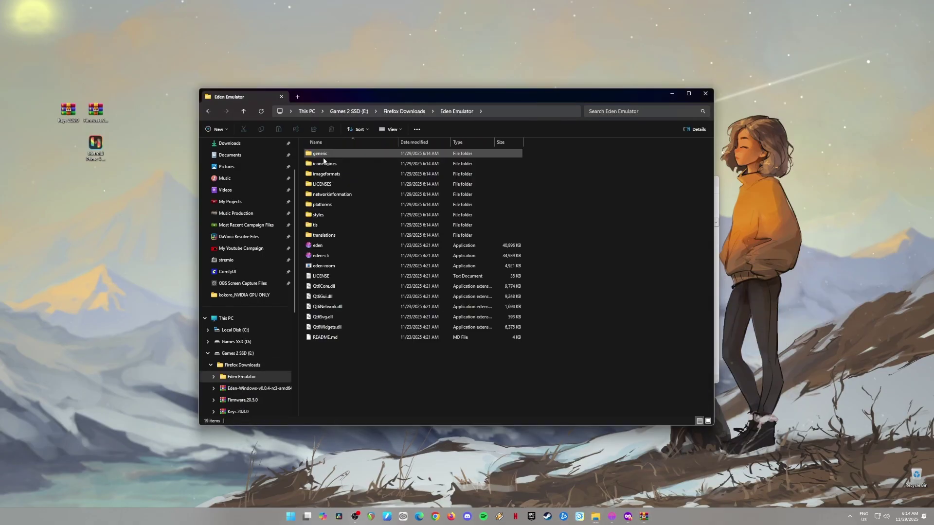
{"action": "left_click", "coordinate": [334, 246]}
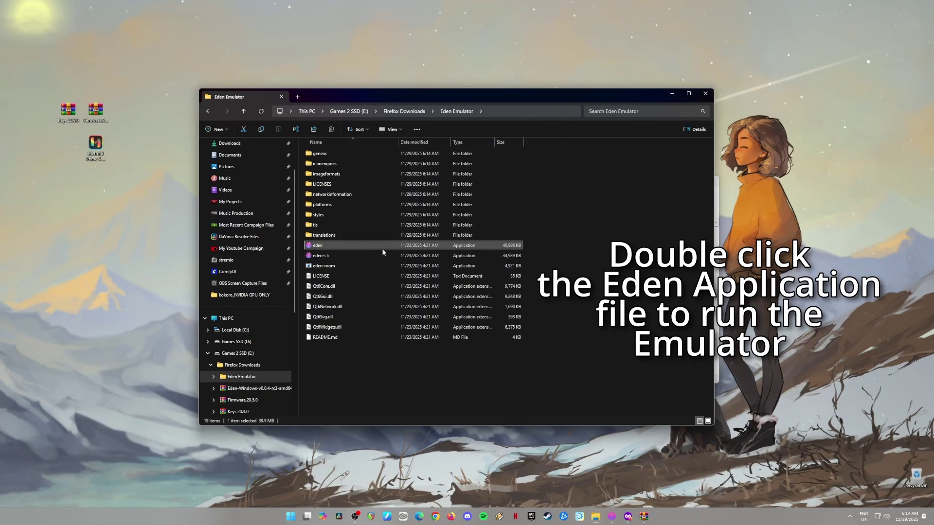
{"action": "left_click", "coordinate": [608, 327]}
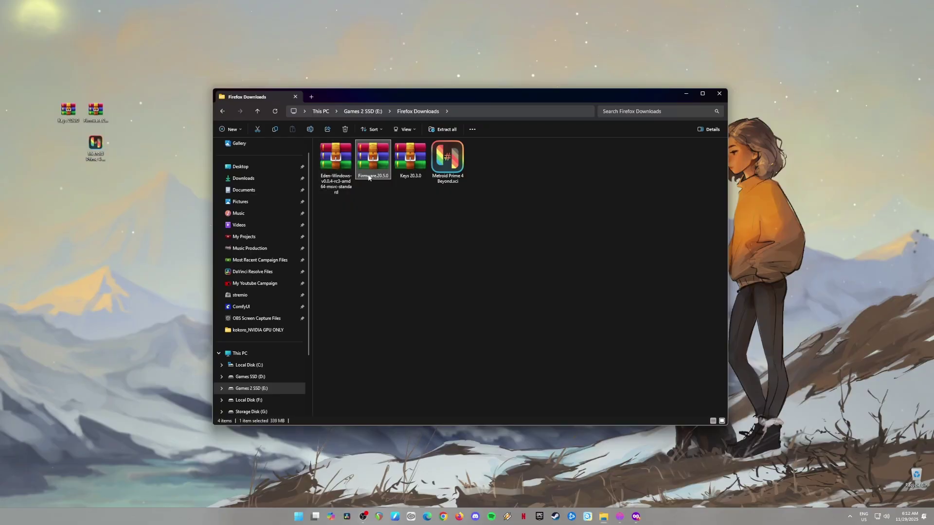
Review the Keys 20.3.0 archive and the other files needed alongside the emulator in the Firefox Downloads folder
{"action": "left_click", "coordinate": [412, 177]}
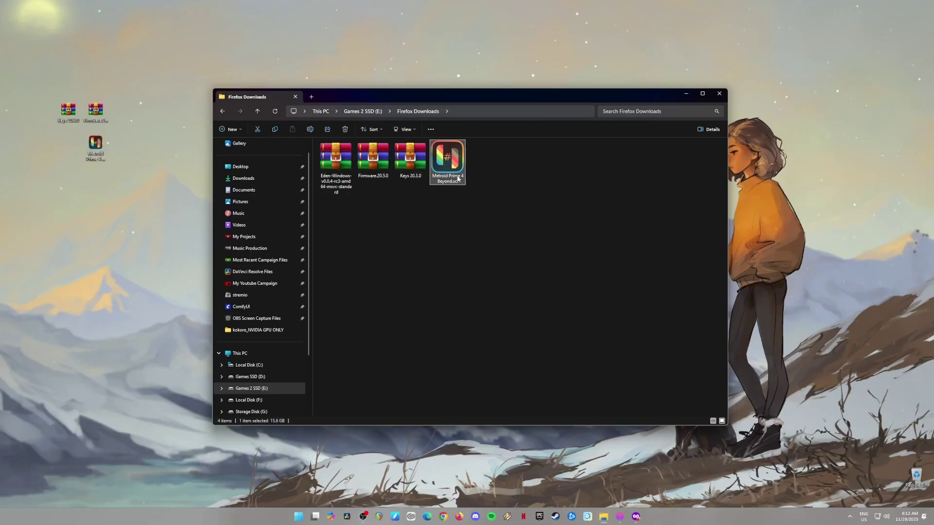
{"action": "left_click_drag", "start_coordinate": [476, 222], "coordinate": [340, 162]}
{"action": "left_click", "coordinate": [337, 170]}
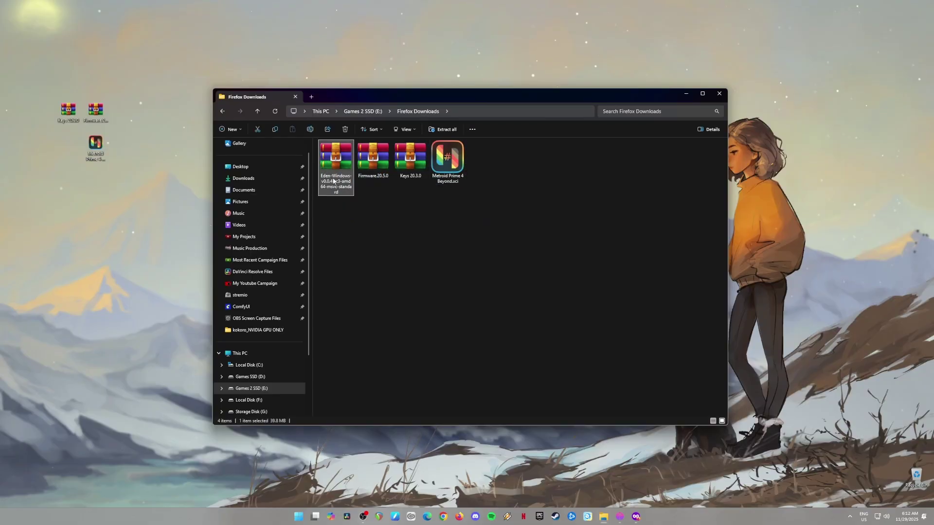
{"action": "left_click", "coordinate": [415, 163]}
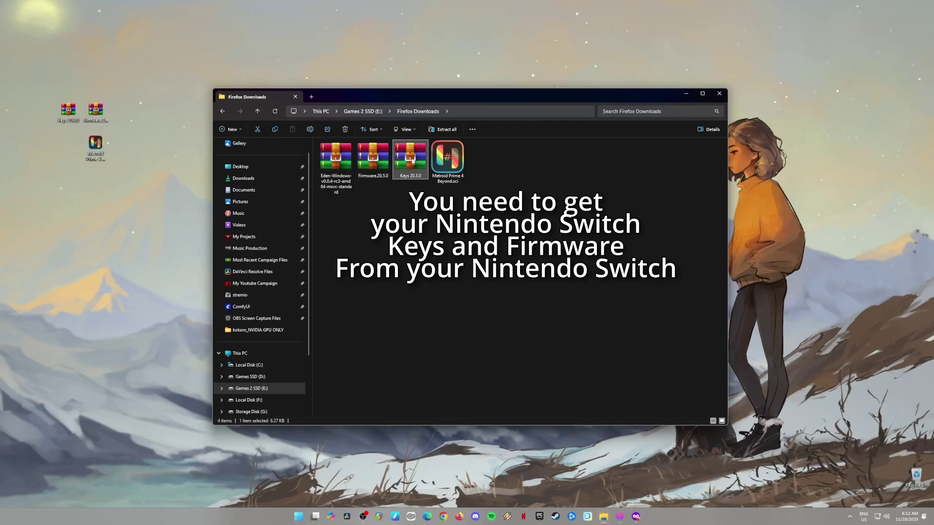
{"action": "left_click", "coordinate": [447, 168]}
{"action": "left_click_drag", "start_coordinate": [484, 226], "coordinate": [338, 165]}
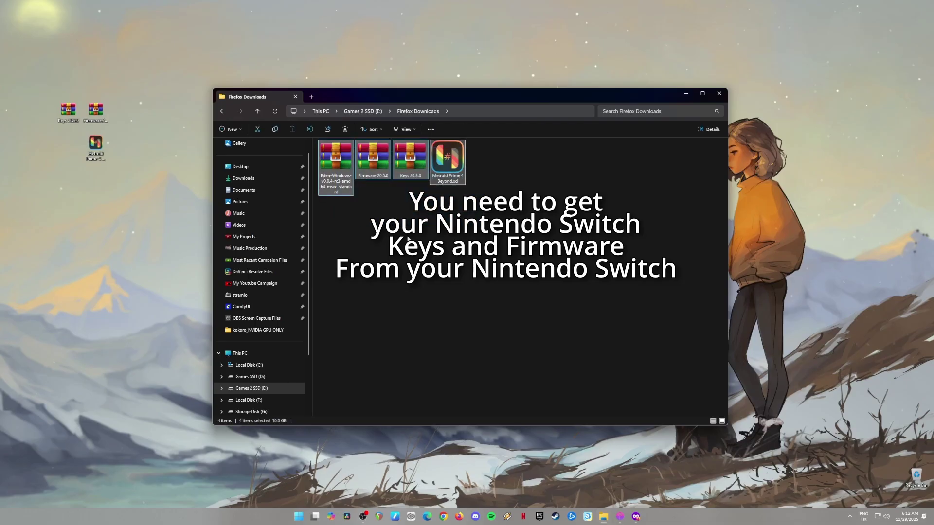
Look over the Eden Windows archive, Firmware.20.5.0, Keys 20.3.0 and the Metroid Prime 4 Beyond game file as the required files
{"action": "left_click", "coordinate": [409, 238]}
{"action": "left_click", "coordinate": [371, 164]}
{"action": "left_click", "coordinate": [409, 164]}
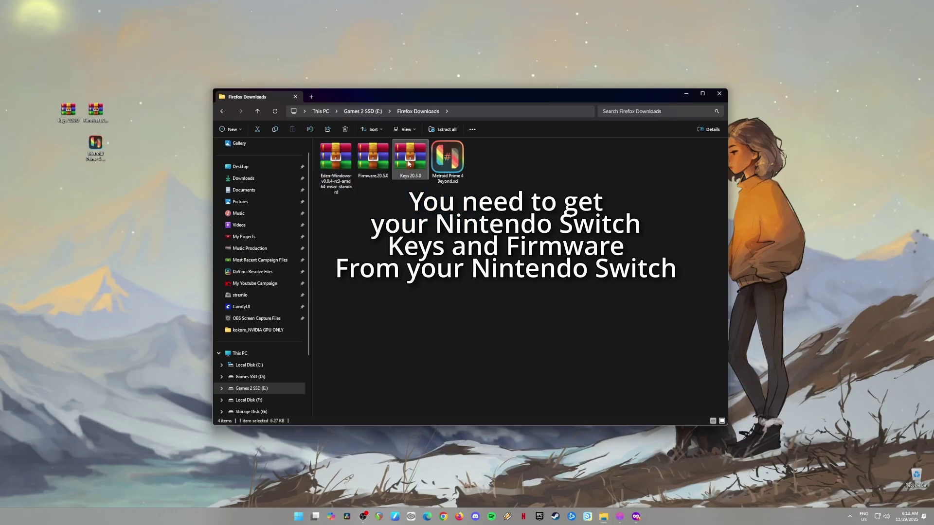
{"action": "left_click", "coordinate": [448, 161]}
{"action": "key", "text": "ctrl+a"}
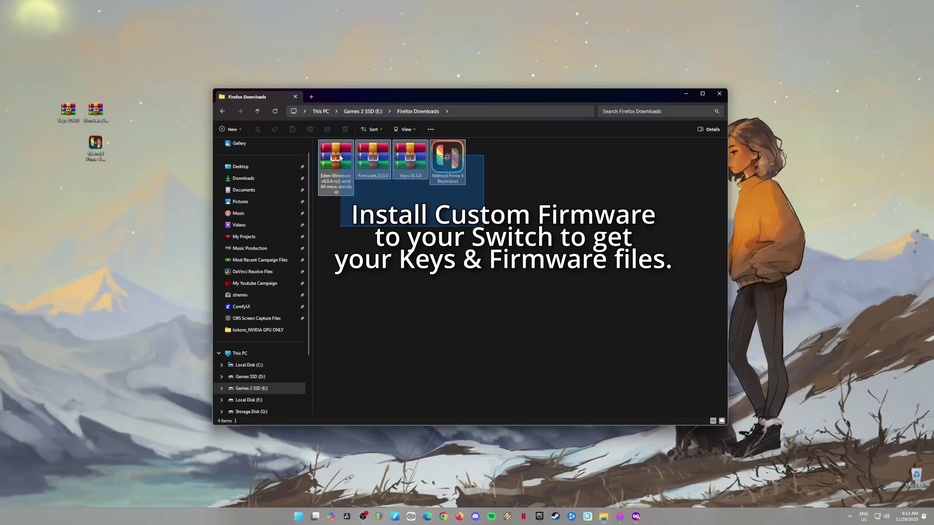
{"action": "left_click", "coordinate": [328, 163]}
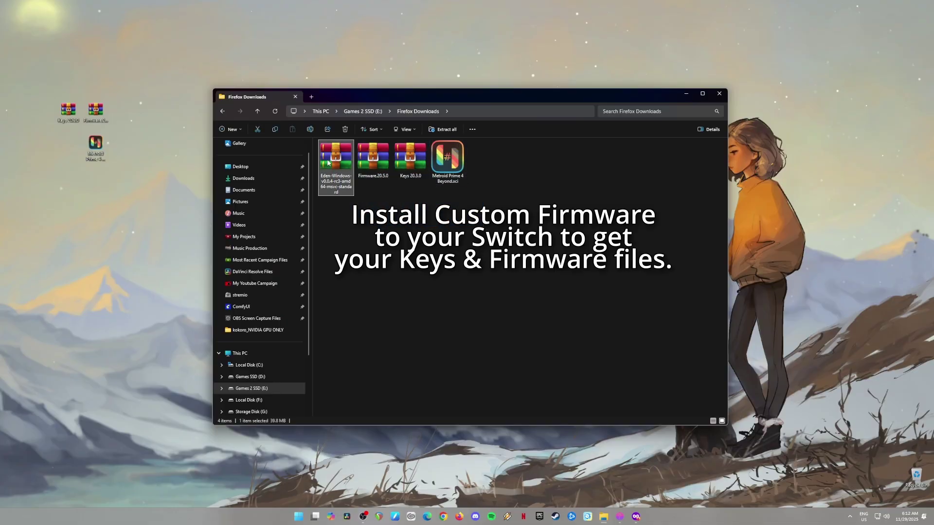
{"action": "left_click", "coordinate": [367, 164]}
{"action": "left_click", "coordinate": [405, 166]}
{"action": "left_click", "coordinate": [447, 168]}
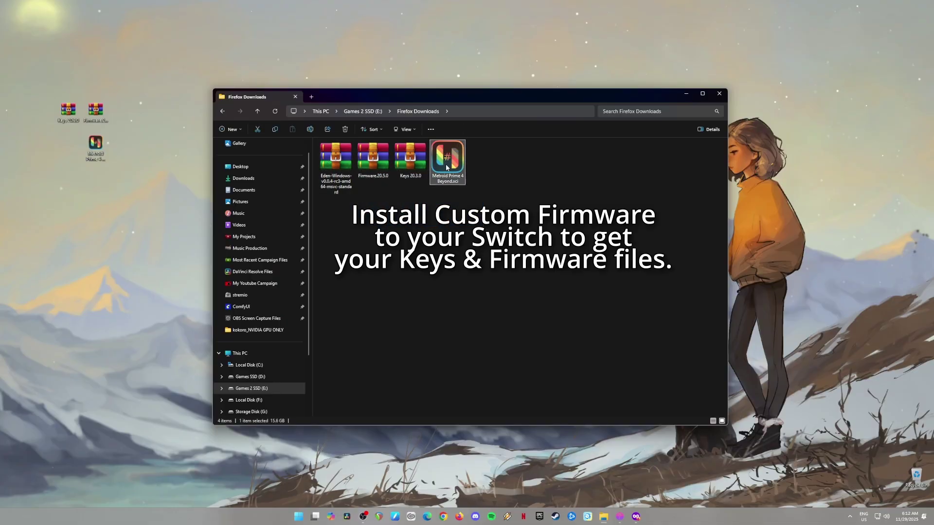
{"action": "left_click", "coordinate": [408, 238]}
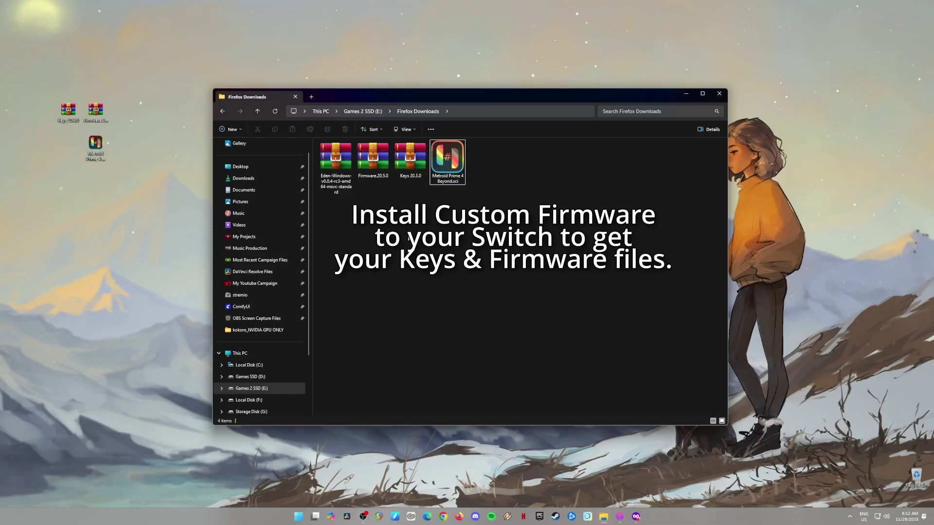
{"action": "left_click", "coordinate": [373, 162]}
{"action": "left_click", "coordinate": [411, 163]}
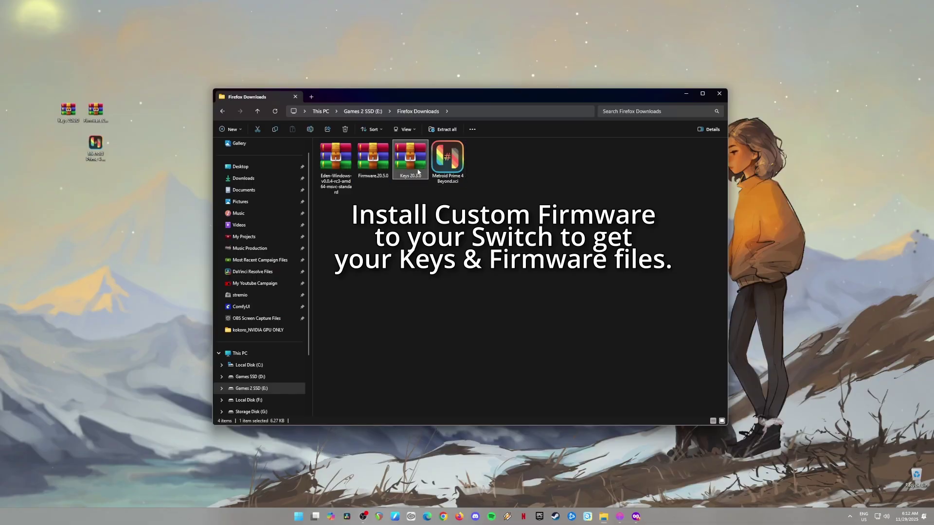
{"action": "left_click", "coordinate": [450, 167]}
{"action": "left_click_drag", "start_coordinate": [483, 227], "coordinate": [339, 155]}
{"action": "left_click", "coordinate": [337, 205]}
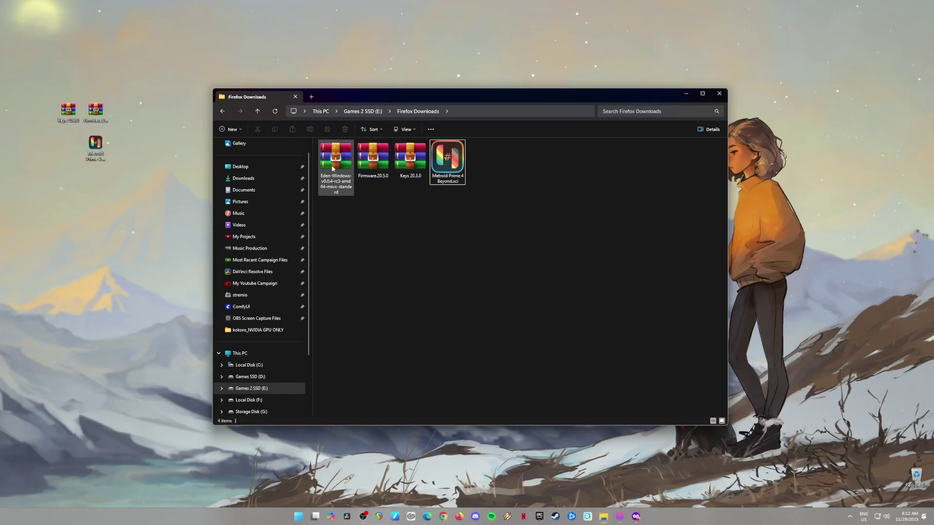
{"action": "left_click", "coordinate": [336, 173]}
{"action": "left_click", "coordinate": [368, 171]}
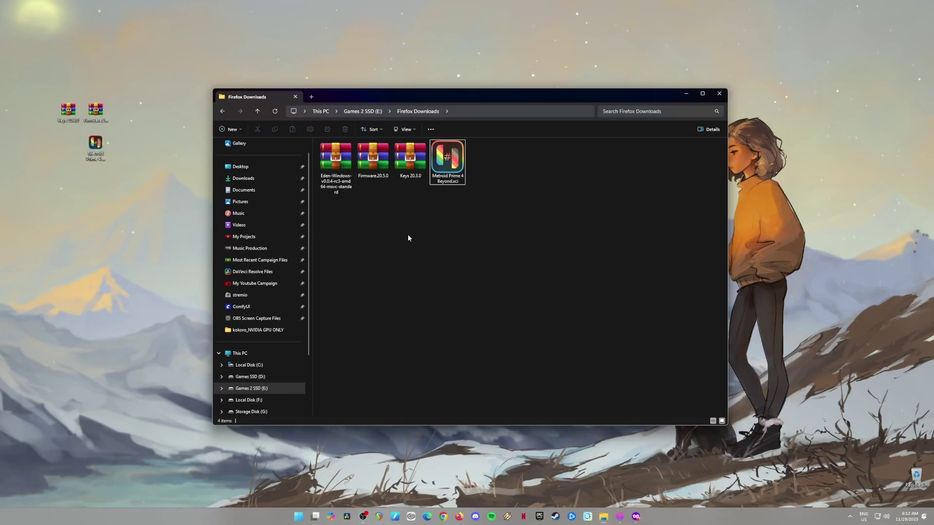
{"action": "left_click", "coordinate": [410, 158]}
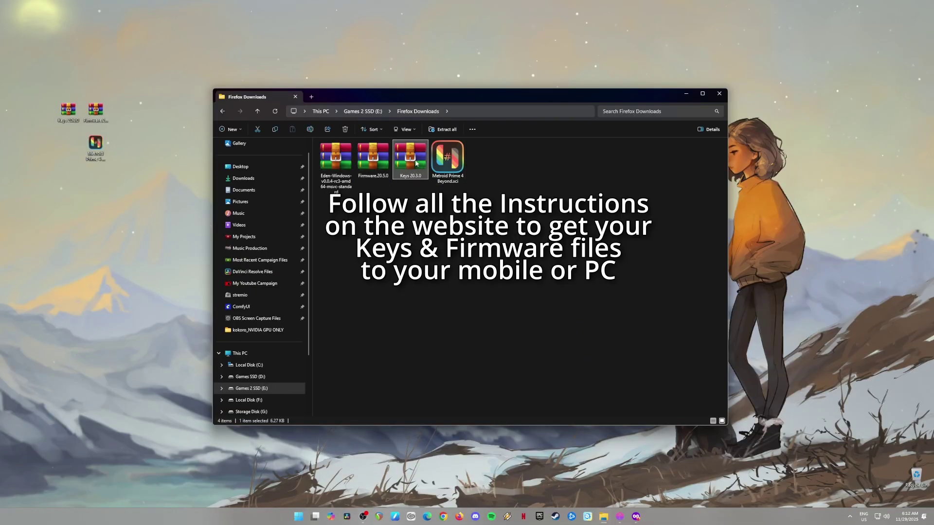
{"action": "left_click", "coordinate": [451, 167]}
{"action": "left_click_drag", "start_coordinate": [483, 226], "coordinate": [337, 152]}
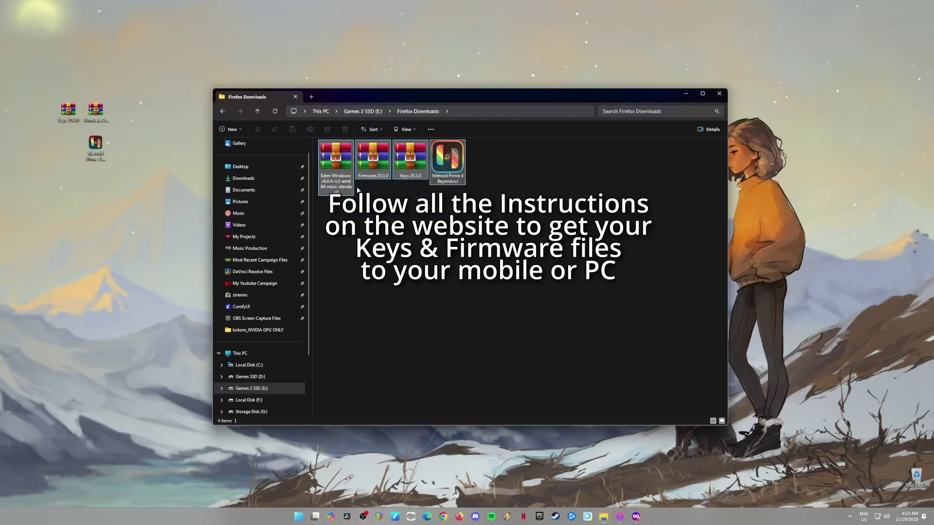
{"action": "left_click", "coordinate": [316, 163]}
{"action": "left_click", "coordinate": [373, 161]}
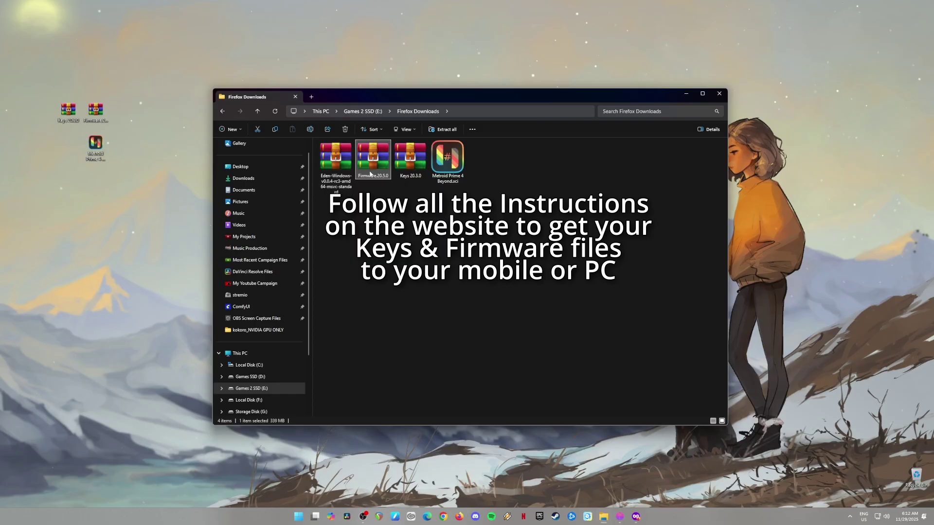
{"action": "left_click", "coordinate": [421, 162]}
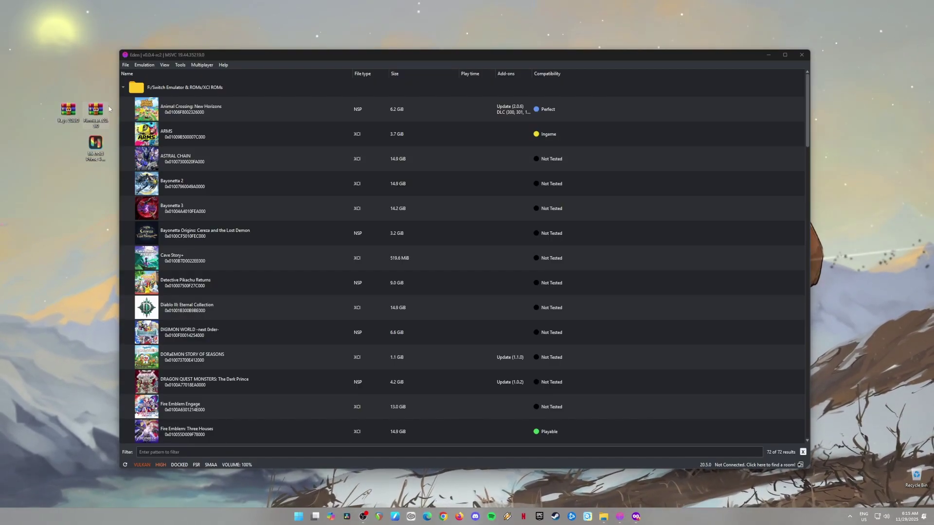
Install the firmware from the Firmware.20.5.0 ZIP in the Latest Keys & Firmware folder
{"action": "left_click_drag", "start_coordinate": [41, 85], "coordinate": [109, 181]}
{"action": "left_click", "coordinate": [97, 196]}
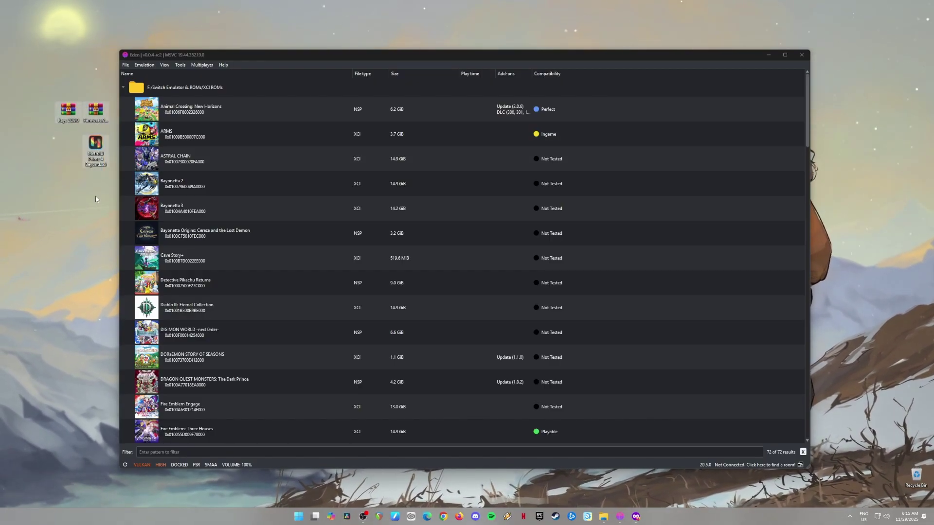
{"action": "left_click", "coordinate": [180, 65]}
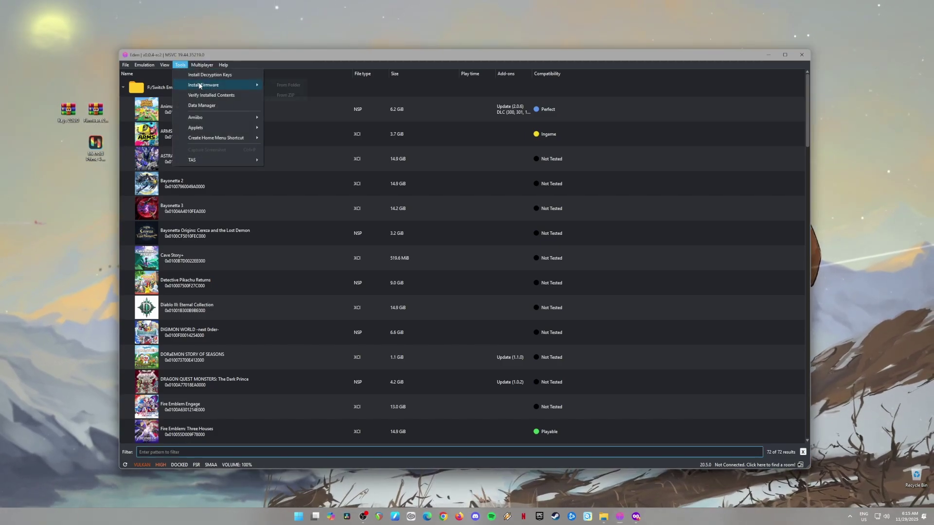
{"action": "mouse_move", "coordinate": [199, 86]}
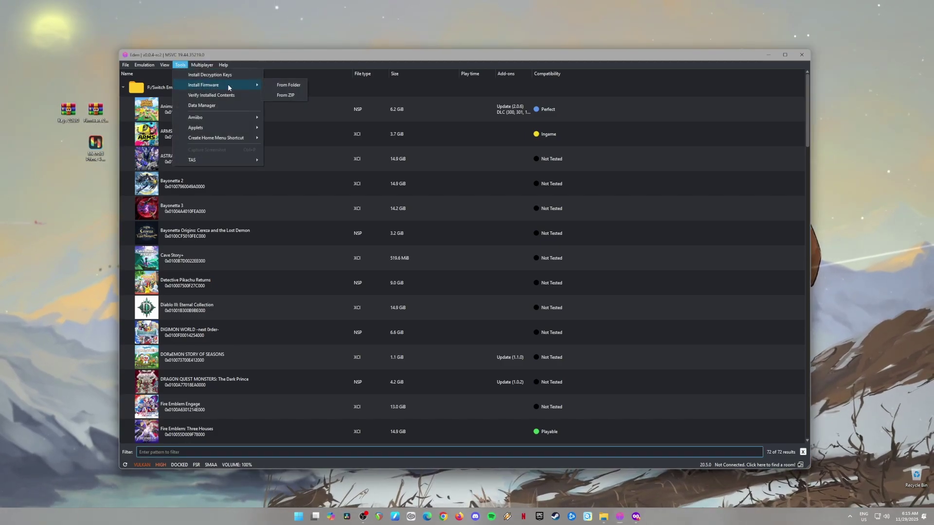
{"action": "left_click", "coordinate": [286, 96]}
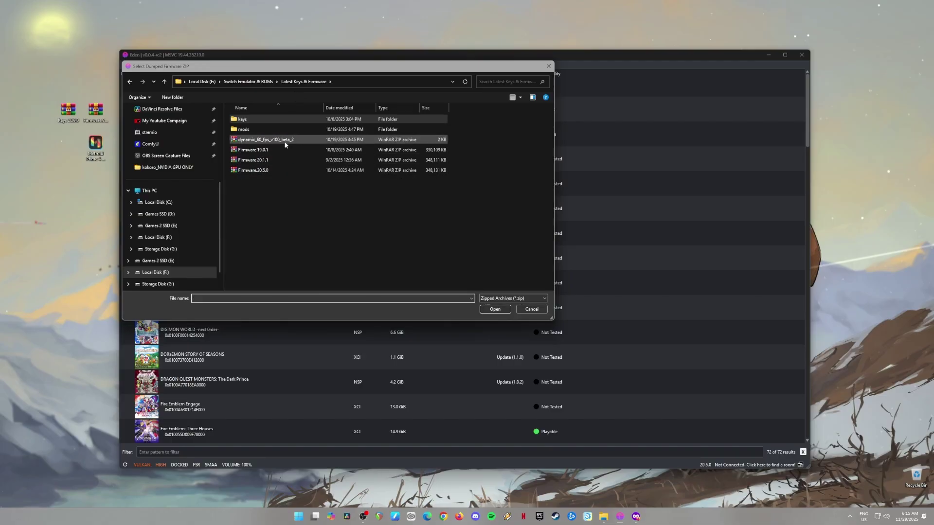
{"action": "left_click", "coordinate": [278, 170]}
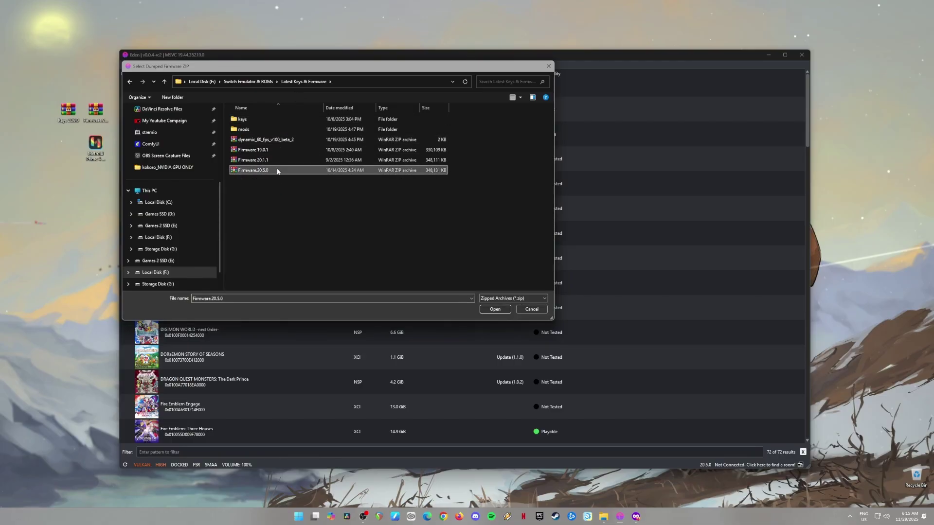
{"action": "left_click", "coordinate": [493, 311]}
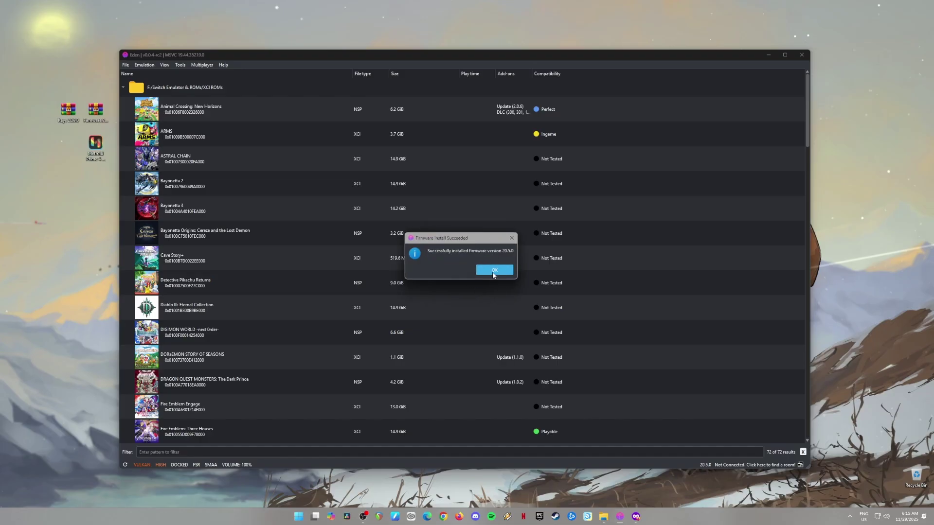
{"action": "left_click", "coordinate": [492, 274]}
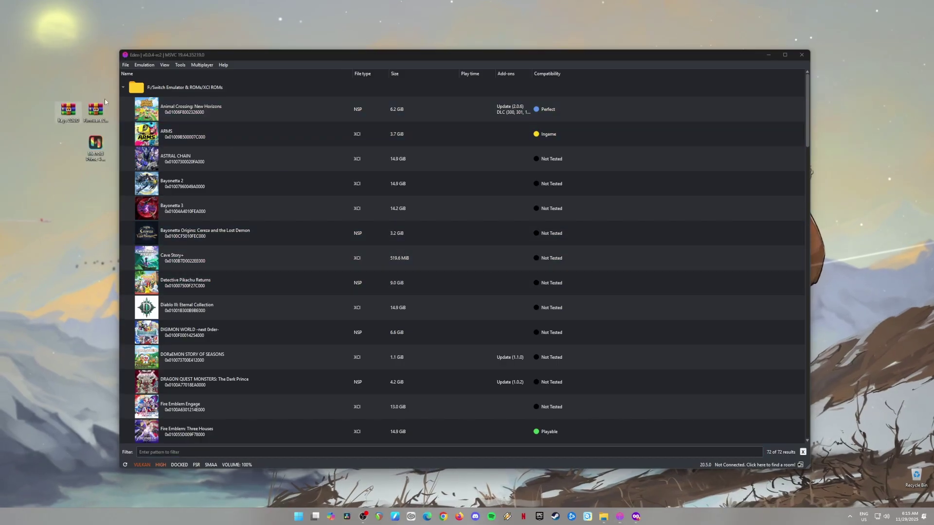
Start installing decryption keys and copy prod.keys and title.keys from the Keys 20.3.0 desktop archive into the keys folder
{"action": "left_click", "coordinate": [180, 65]}
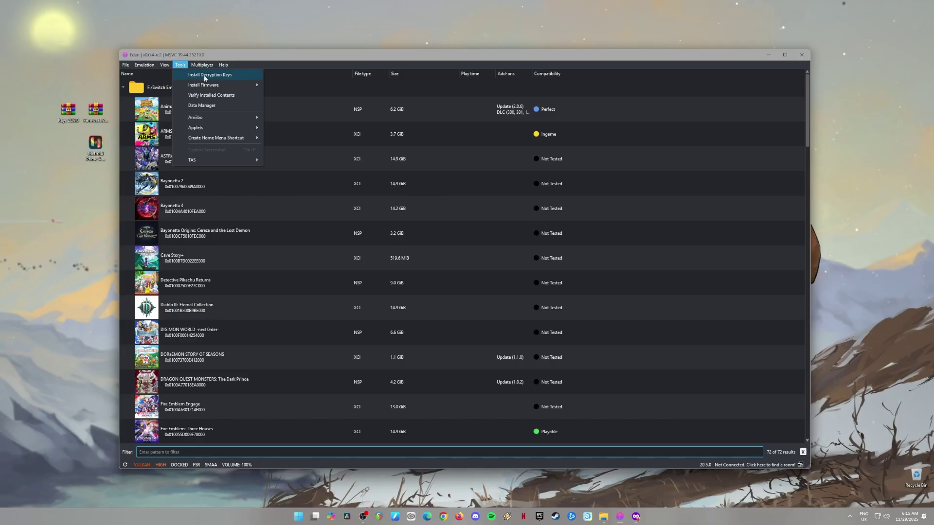
{"action": "left_click", "coordinate": [203, 75]}
{"action": "left_click", "coordinate": [249, 120]}
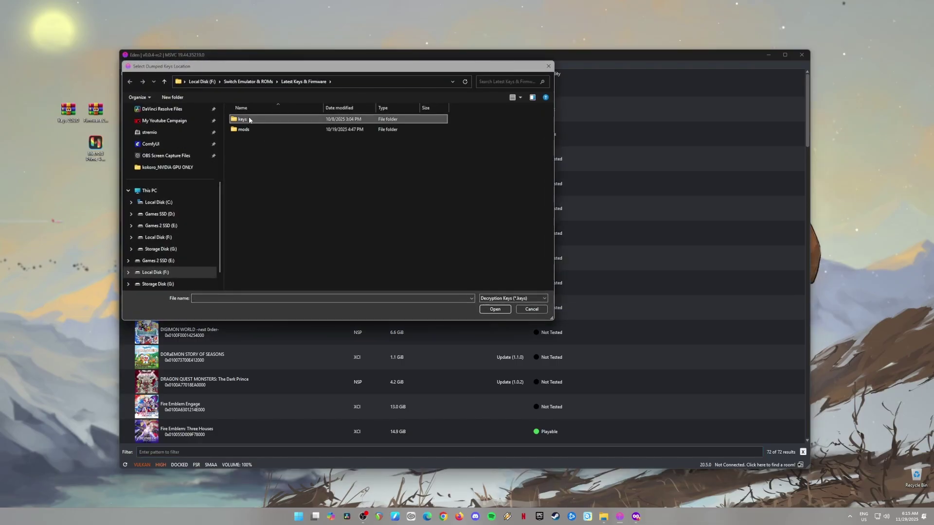
{"action": "double_click", "coordinate": [251, 120]}
{"action": "double_click", "coordinate": [68, 109]}
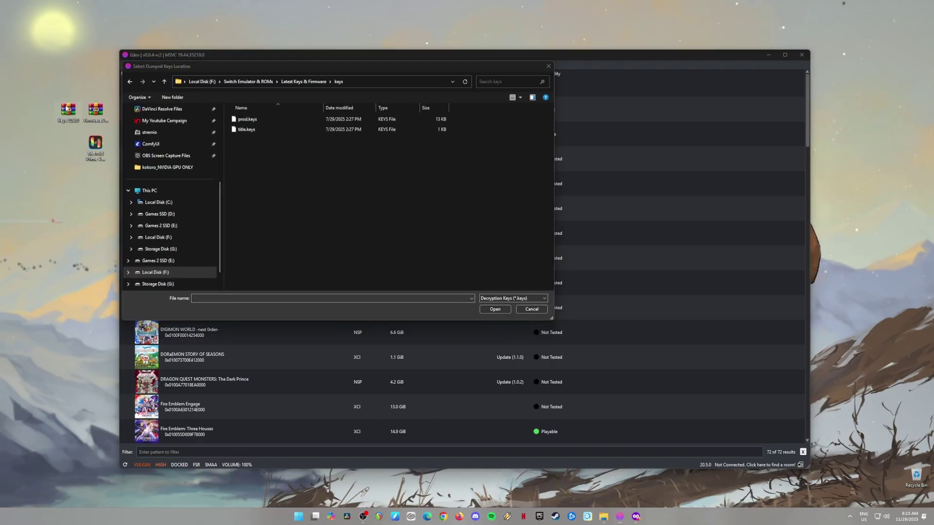
{"action": "left_click", "coordinate": [602, 143]}
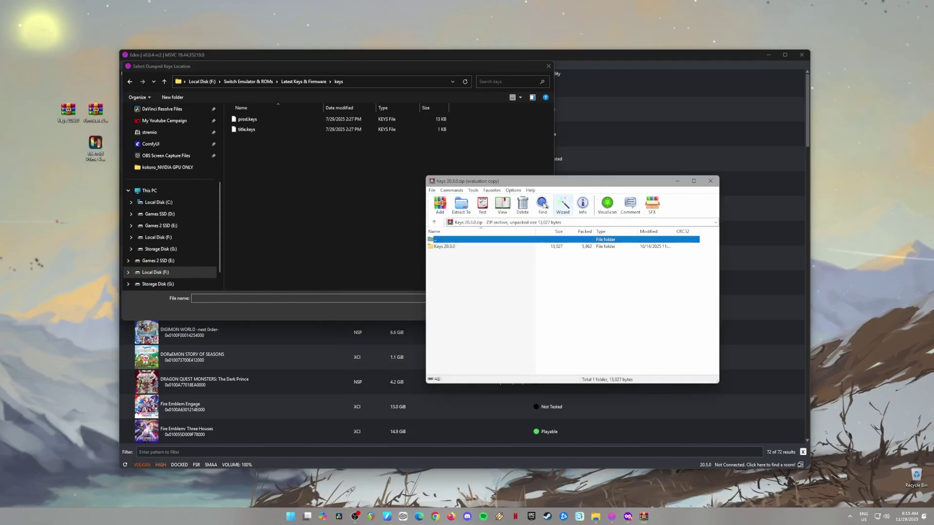
{"action": "double_click", "coordinate": [445, 247]}
{"action": "left_click_drag", "start_coordinate": [458, 277], "coordinate": [449, 252]}
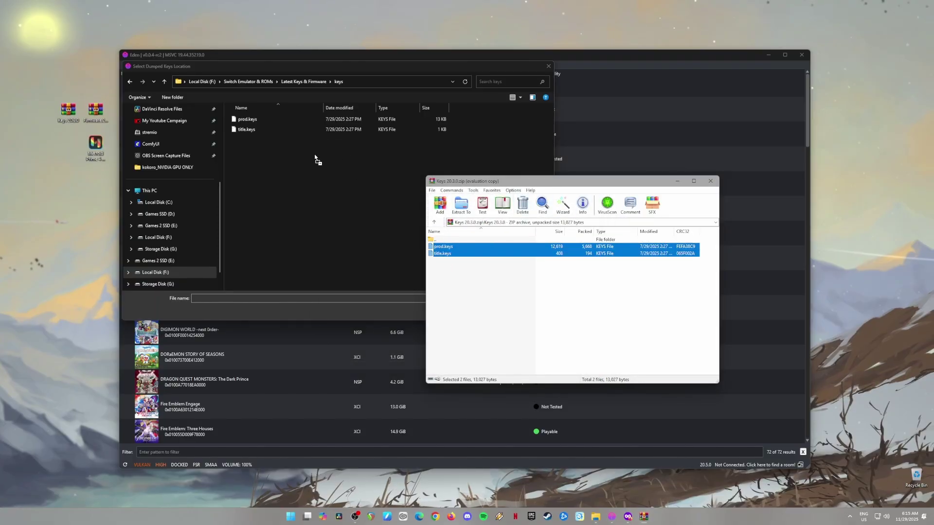
{"action": "left_click_drag", "start_coordinate": [314, 155], "coordinate": [314, 156]}
Install prod.keys from the keys folder as the decryption keys
{"action": "left_click", "coordinate": [243, 212]}
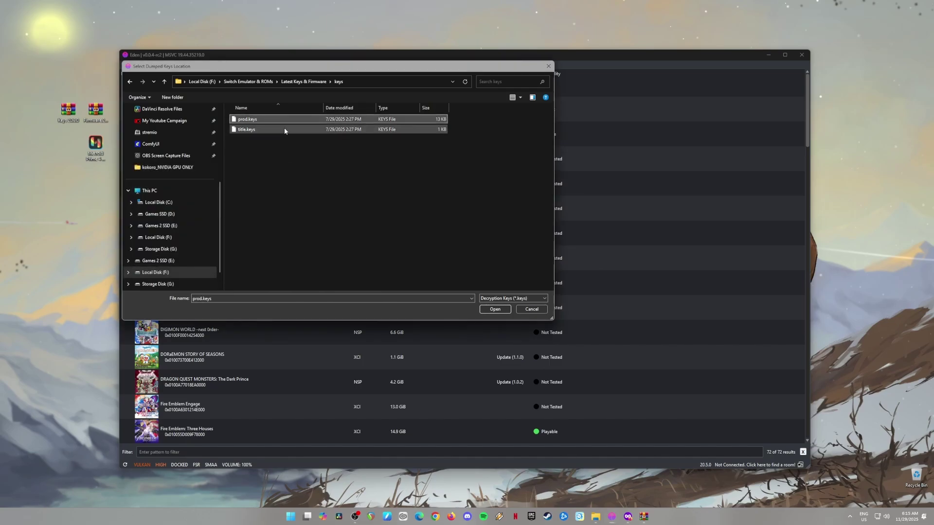
{"action": "left_click", "coordinate": [495, 310]}
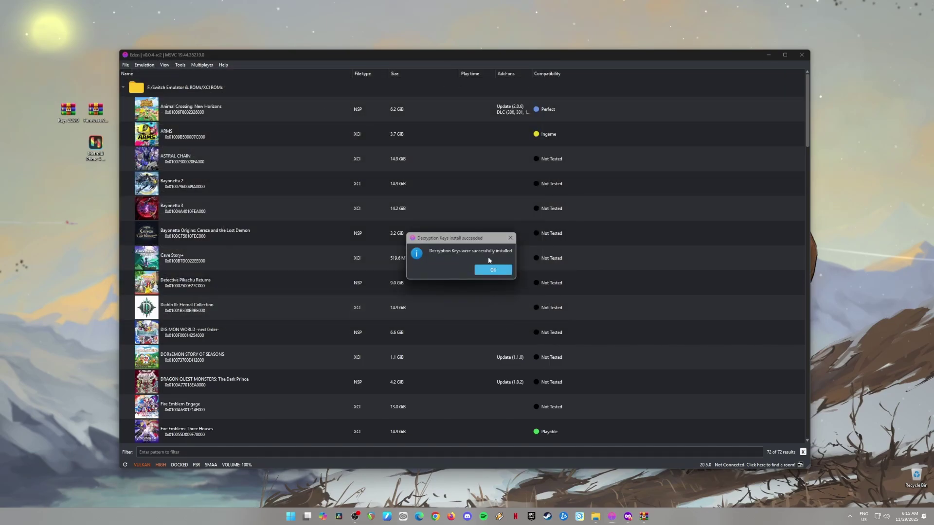
{"action": "left_click", "coordinate": [493, 270]}
Run the decryption keys installation again with title.keys from the same folder
{"action": "left_click", "coordinate": [180, 64]}
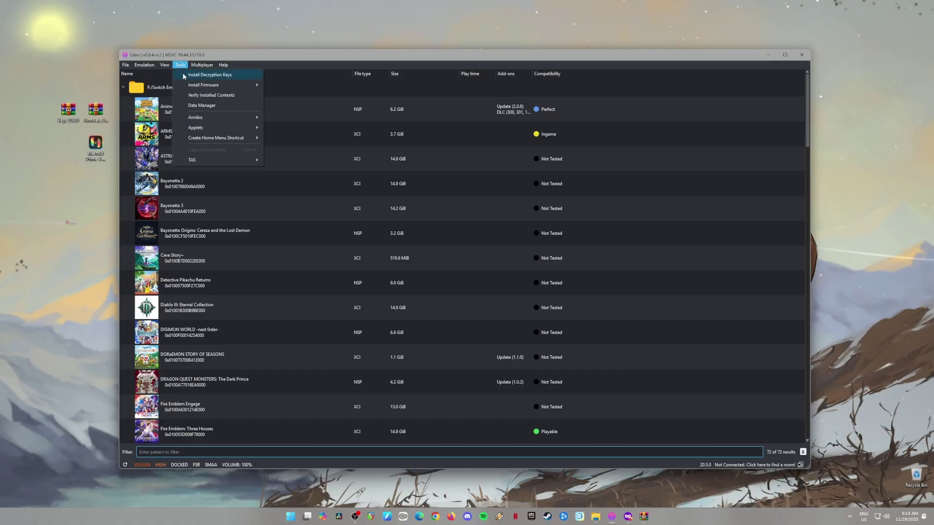
{"action": "left_click", "coordinate": [199, 77]}
{"action": "left_click", "coordinate": [247, 129]}
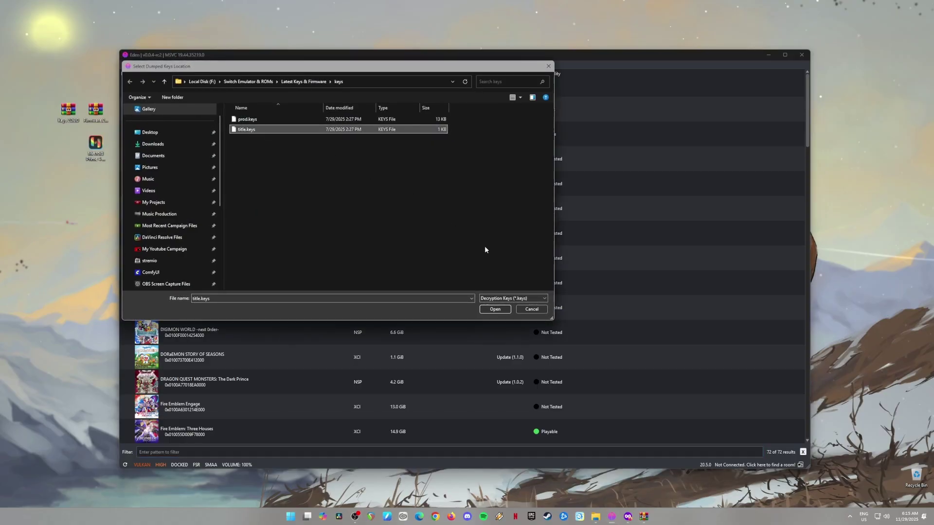
{"action": "left_click", "coordinate": [495, 310]}
{"action": "left_click", "coordinate": [499, 271]}
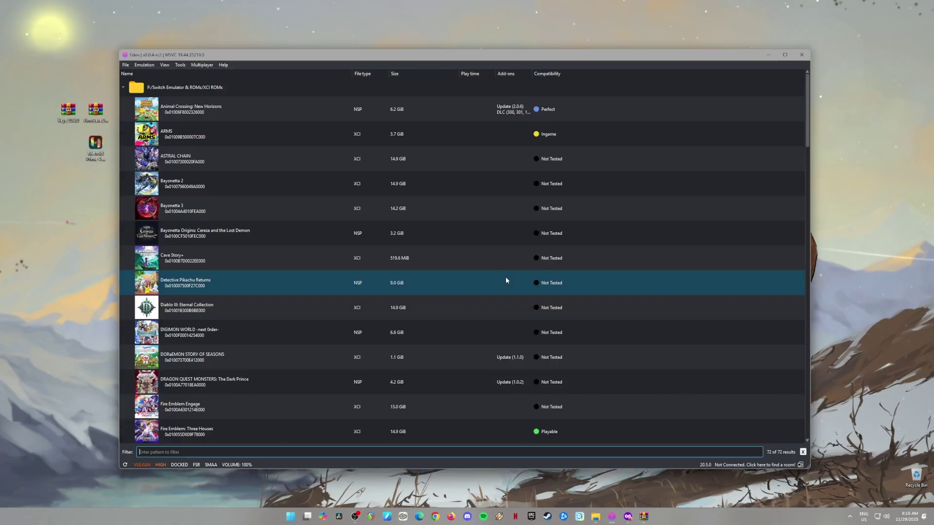
{"action": "left_click_drag", "start_coordinate": [46, 92], "coordinate": [106, 185]}
{"action": "left_click", "coordinate": [89, 194]}
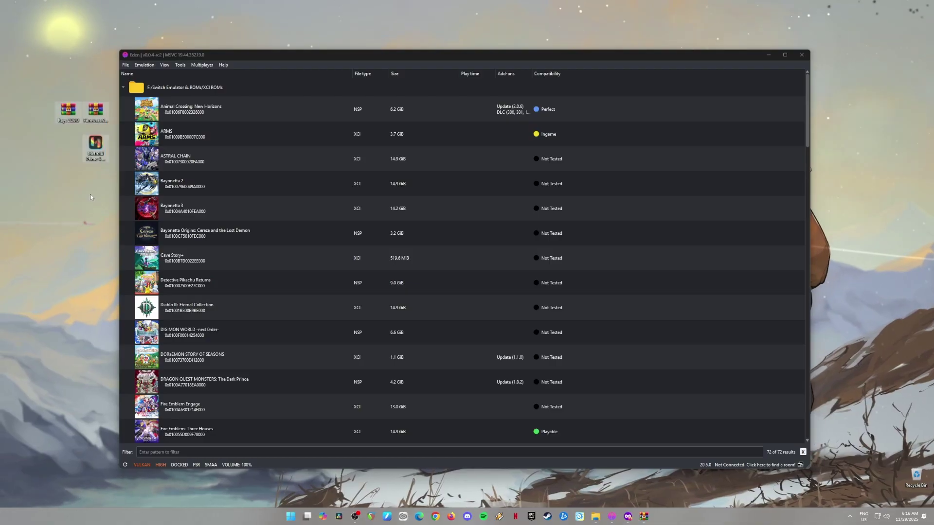
{"action": "left_click_drag", "start_coordinate": [53, 96], "coordinate": [109, 185]}
{"action": "left_click", "coordinate": [101, 187]}
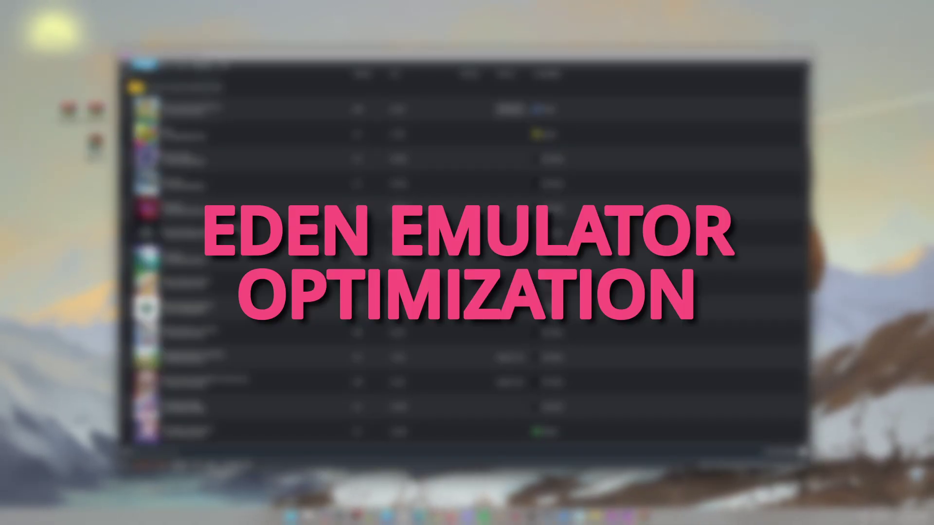
Open the emulator configuration and, in the General settings, keep Hide mouse on inactivity enabled and Confirm before stopping emulation on Always ask (Default)
{"action": "left_click", "coordinate": [144, 65]}
{"action": "left_click", "coordinate": [157, 108]}
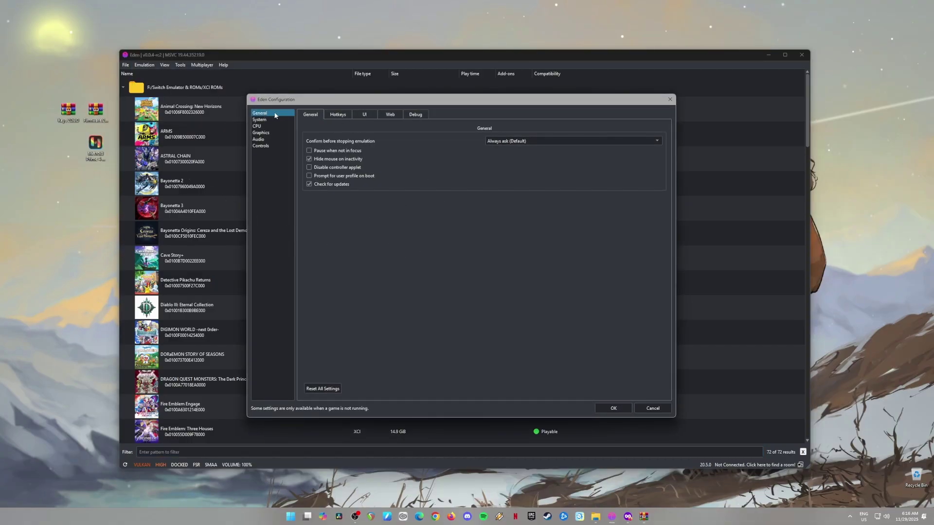
{"action": "left_click", "coordinate": [309, 160]}
{"action": "left_click", "coordinate": [309, 159]}
{"action": "left_click", "coordinate": [528, 141]}
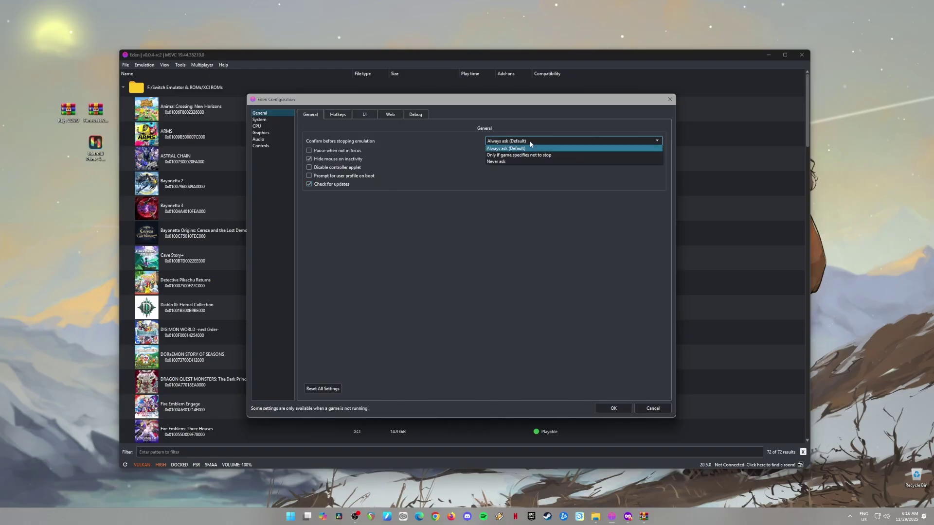
{"action": "left_click", "coordinate": [505, 150]}
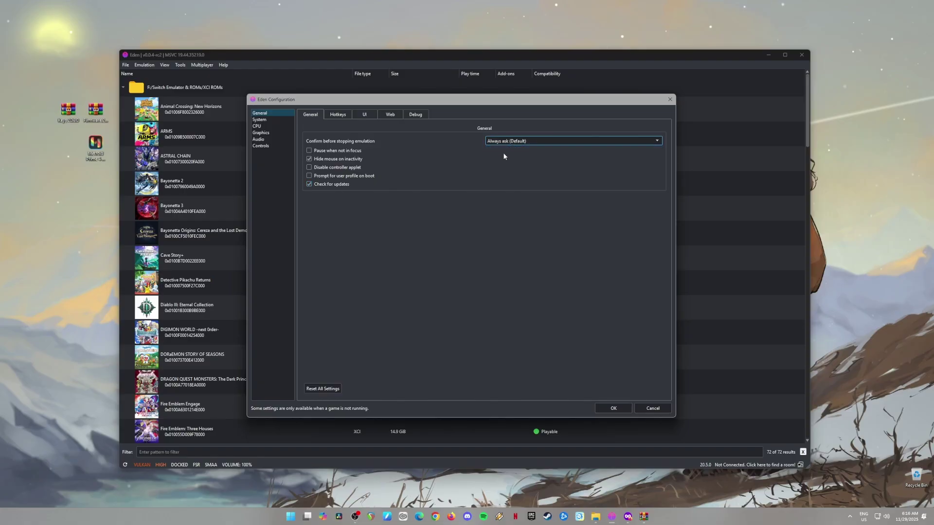
Go to the System settings and check the Device Name, leaving Multicore CPU Emulation enabled
{"action": "left_click", "coordinate": [281, 119]}
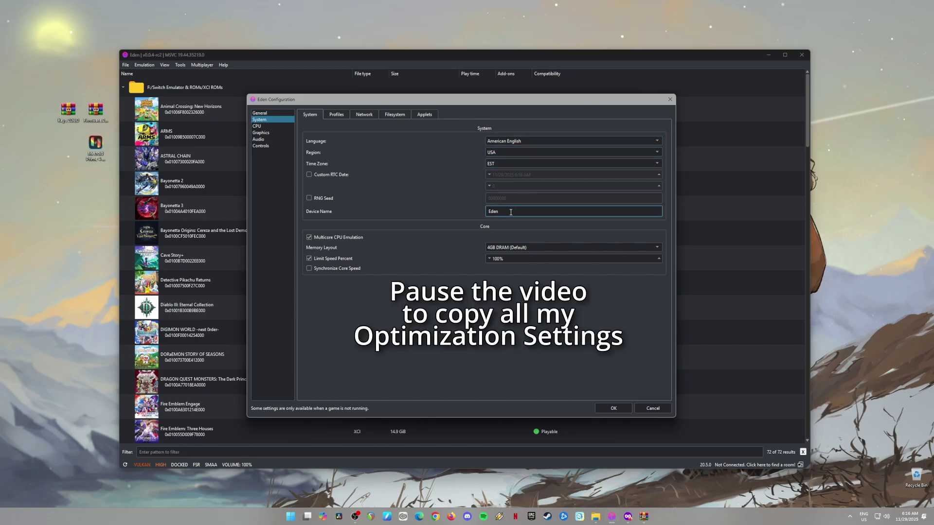
{"action": "left_click_drag", "start_coordinate": [510, 212], "coordinate": [467, 214]}
{"action": "left_click", "coordinate": [309, 237]}
{"action": "left_click", "coordinate": [309, 238]}
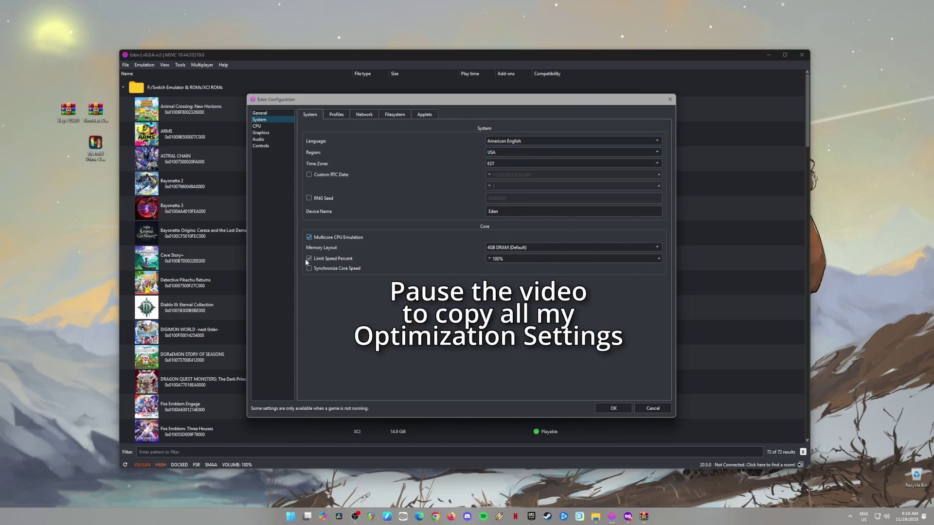